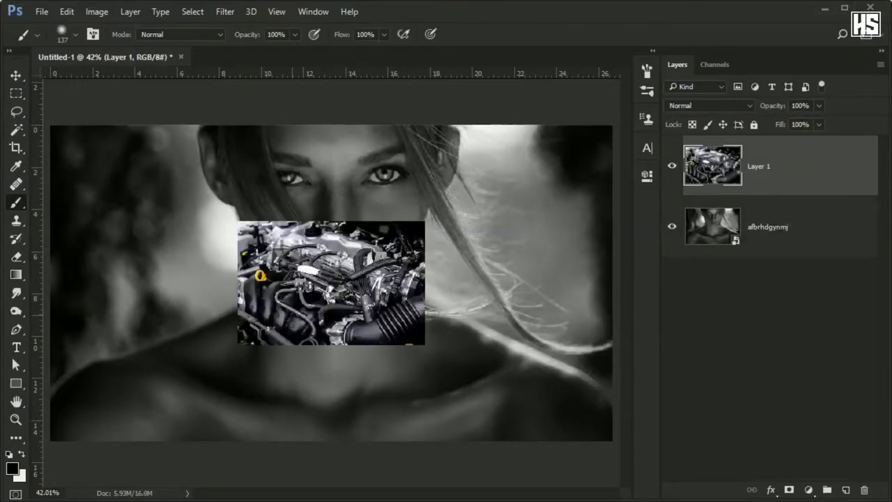
Convert the engine layer, Layer 1, to a smart object.
right_click(687, 175)
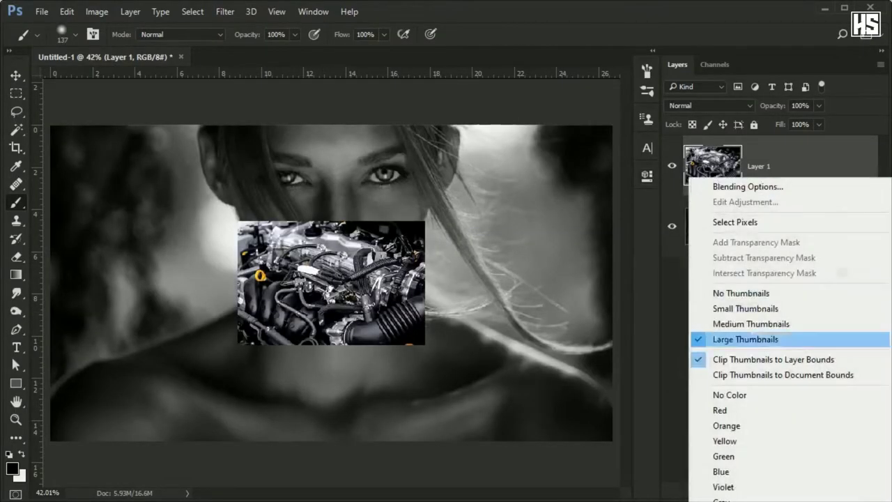
click(781, 358)
right_click(764, 167)
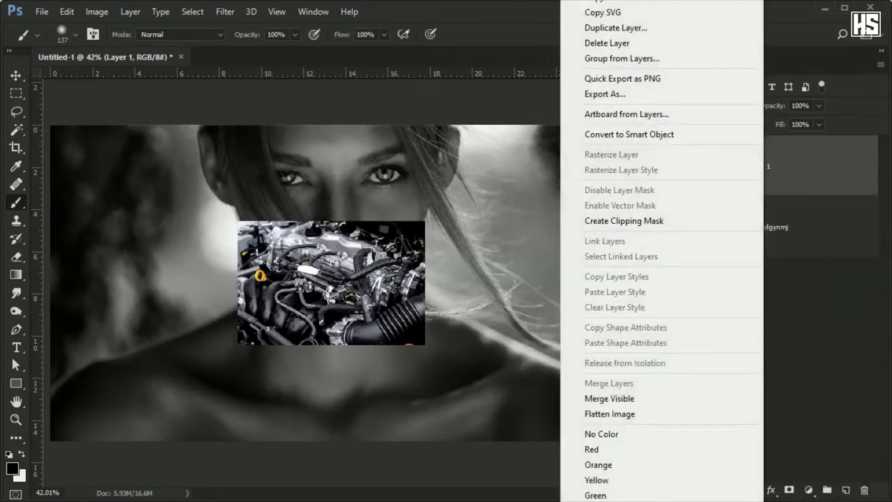
click(629, 134)
Rotate the engine 90°, enlarge it over the face and flip it horizontally.
key(ctrl+t)
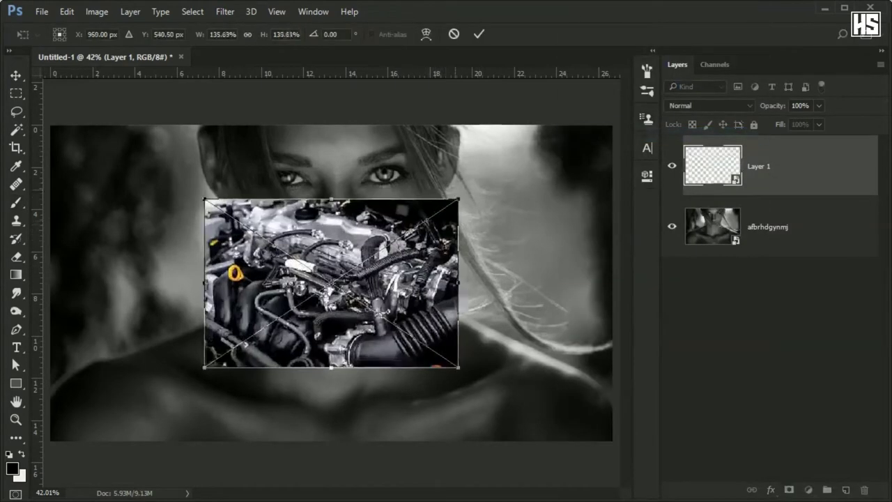
drag(480, 230, 446, 417)
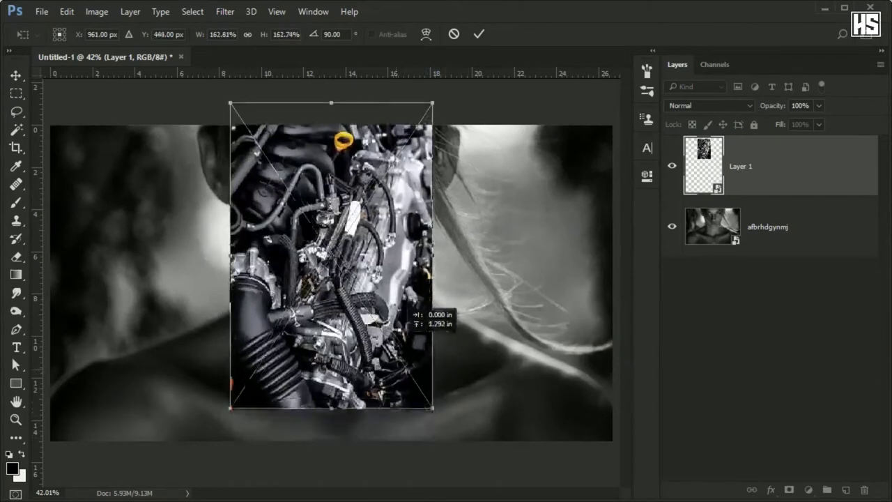
drag(388, 294, 384, 279)
right_click(383, 280)
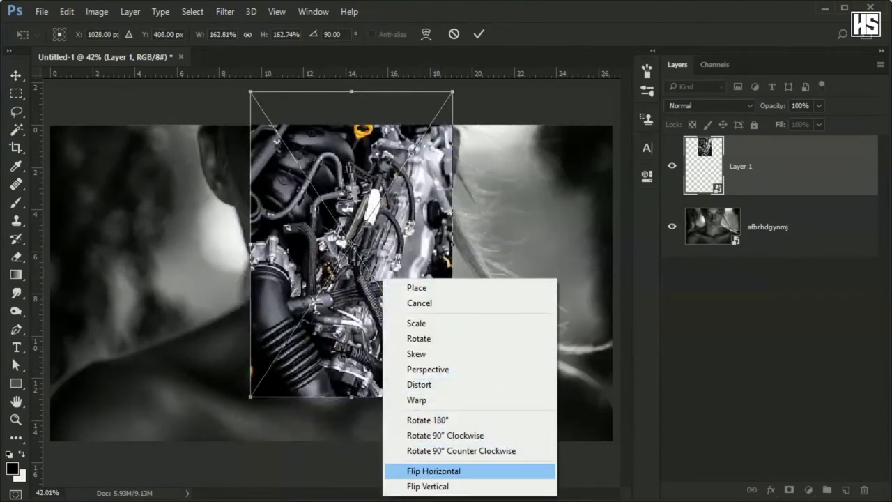
click(434, 470)
Switch to the Brush tool and choose a soft brush preset for masking the engine.
key(b)
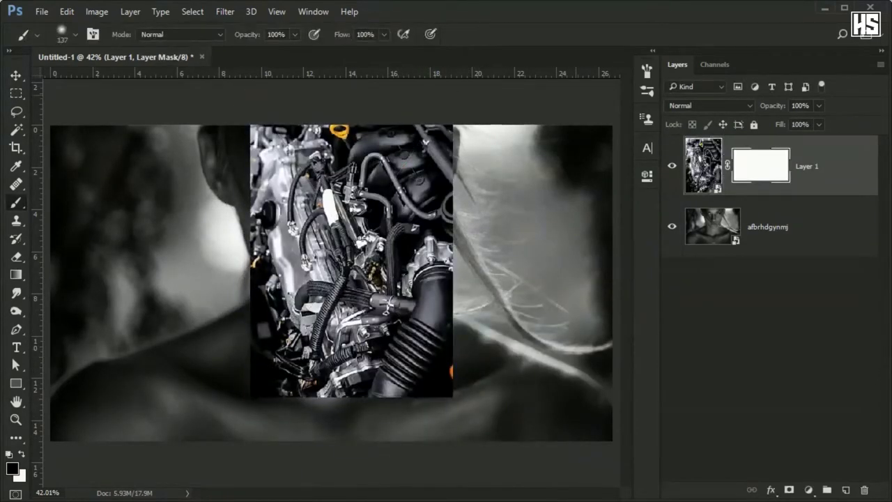
click(647, 91)
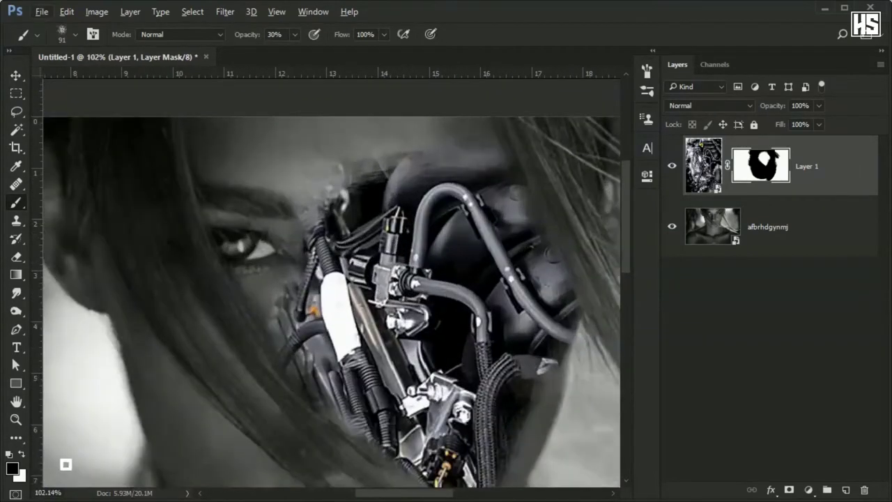
Add a Black & White adjustment clipped to Layer 1 with the cyans and blues darkened.
click(808, 490)
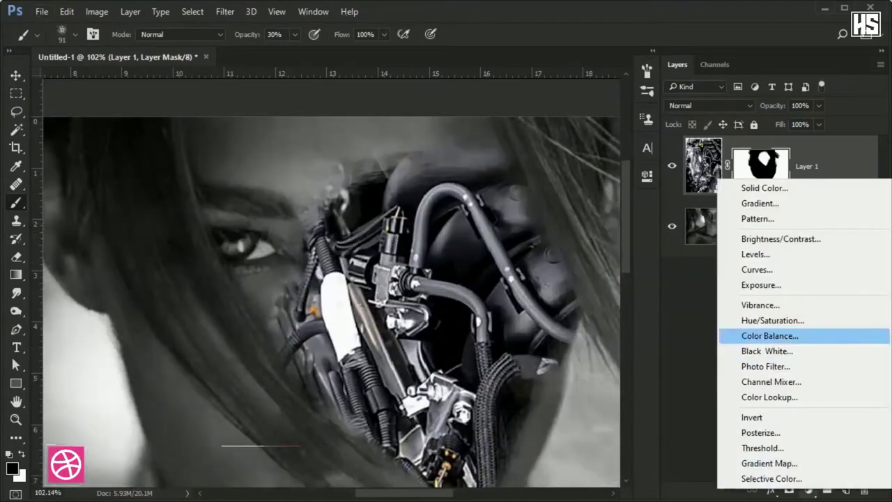
click(766, 351)
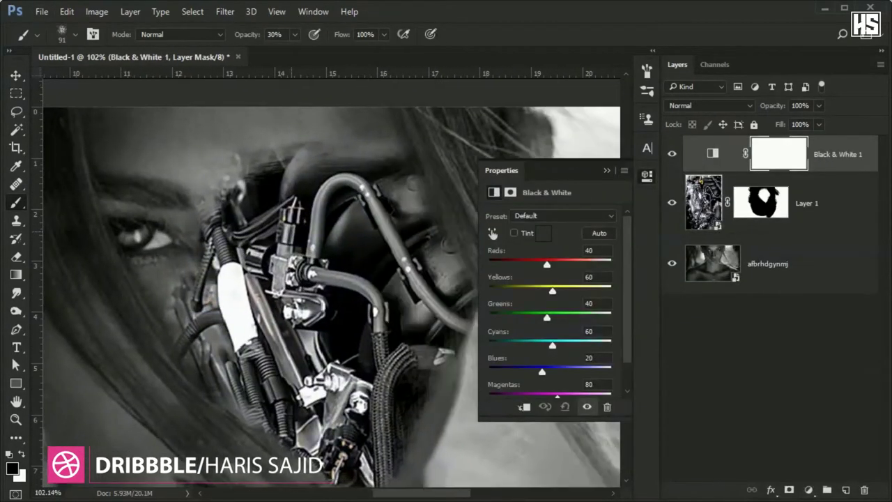
click(524, 407)
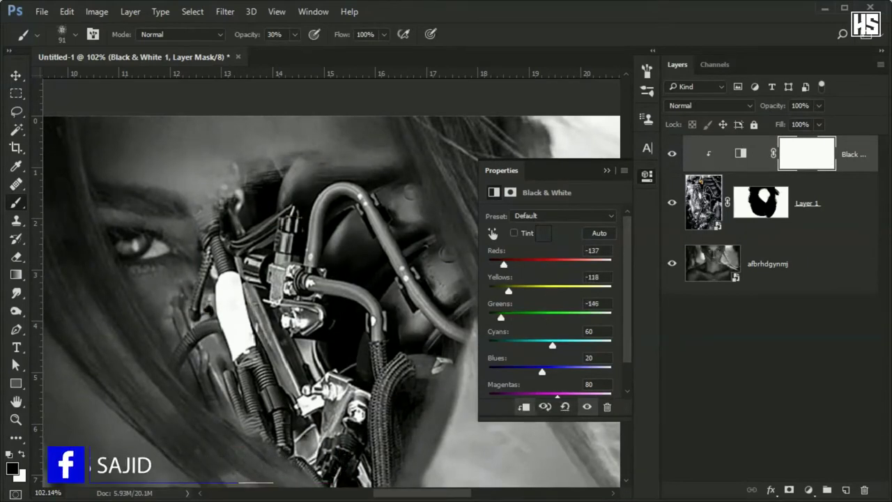
drag(552, 345, 501, 344)
drag(542, 372, 520, 372)
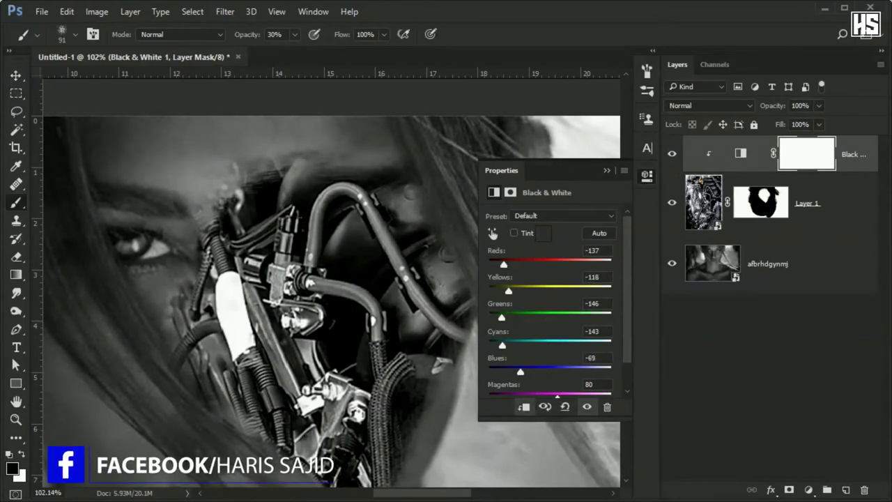
click(760, 202)
click(808, 490)
Add Exposure 1 below Layer 1 and set its exposure to -0.68.
click(759, 282)
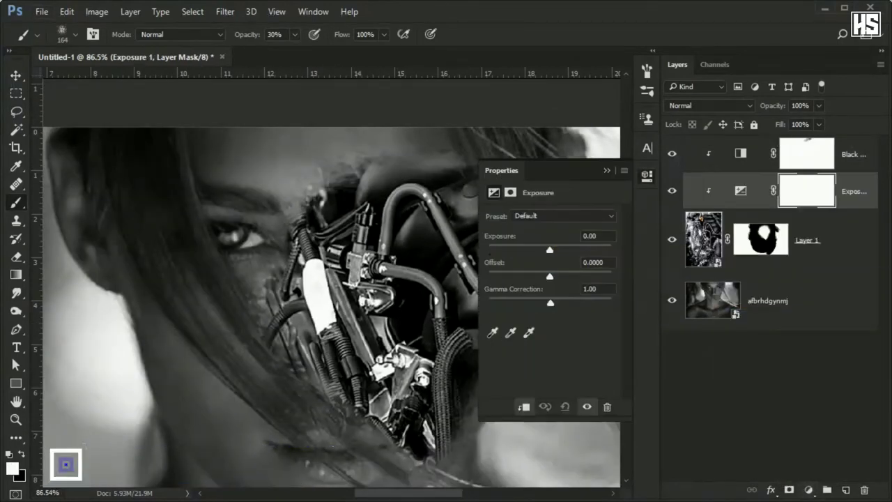
drag(809, 191, 808, 269)
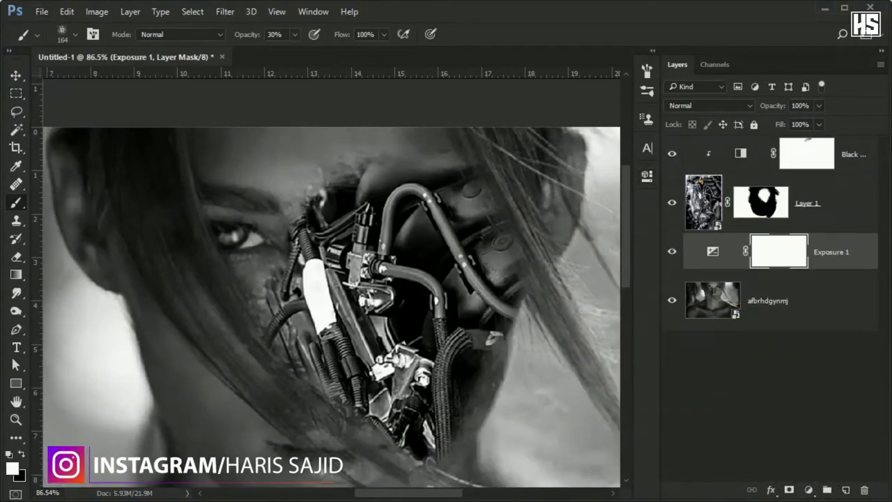
double_click(712, 251)
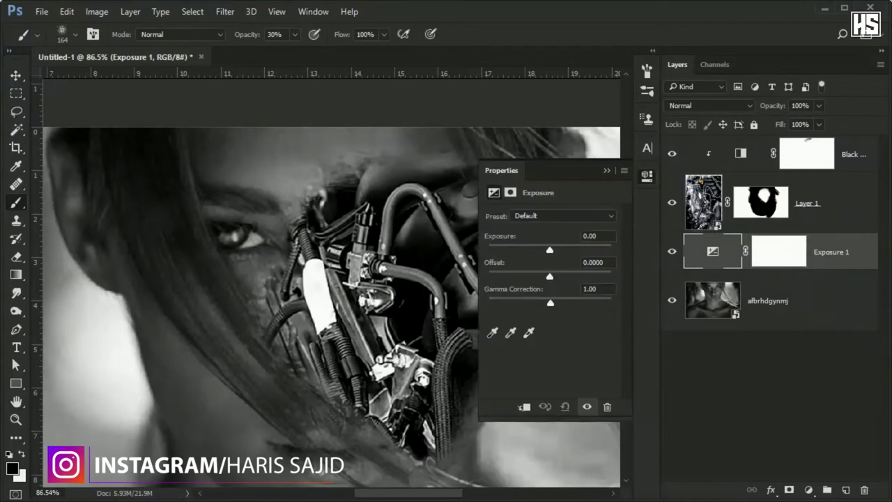
drag(551, 248, 541, 249)
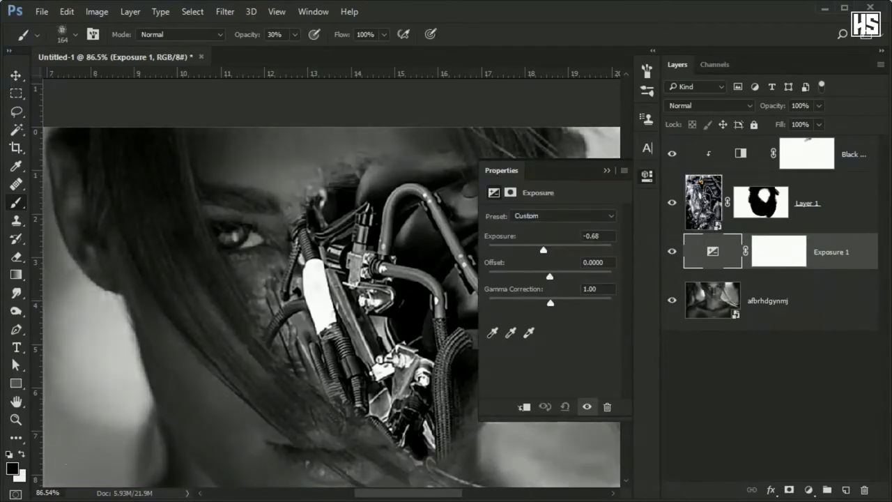
Invert the Exposure 1 mask so the darkening is hidden until painted back.
click(778, 251)
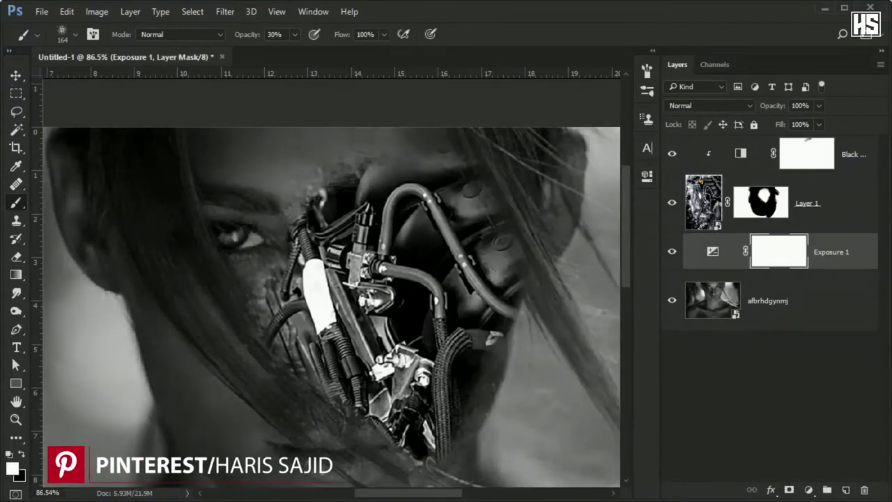
key(ctrl+i)
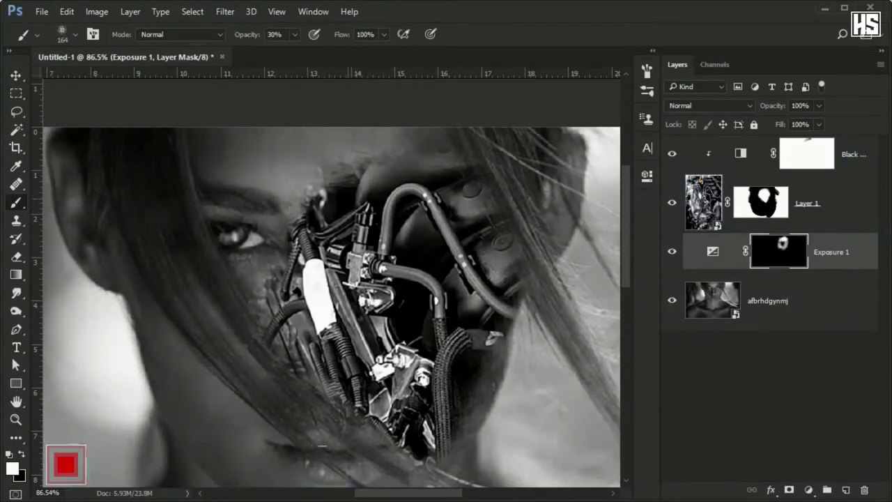
scroll(332, 306, up, 2)
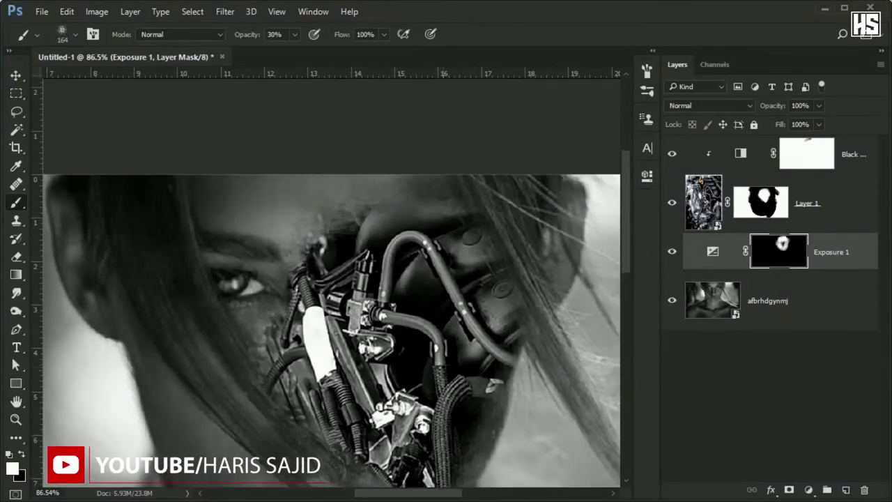
scroll(332, 306, down, 3)
scroll(457, 289, up, 5)
key(alt+bracketright)
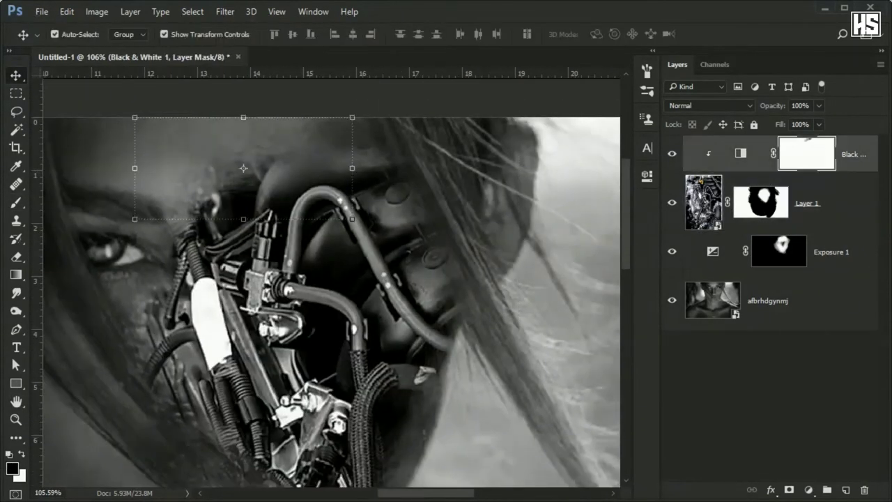
Paste the brake disc as Layer 2, hide Layer 1 and scale the disc to 26% over the eye.
key(ctrl+v)
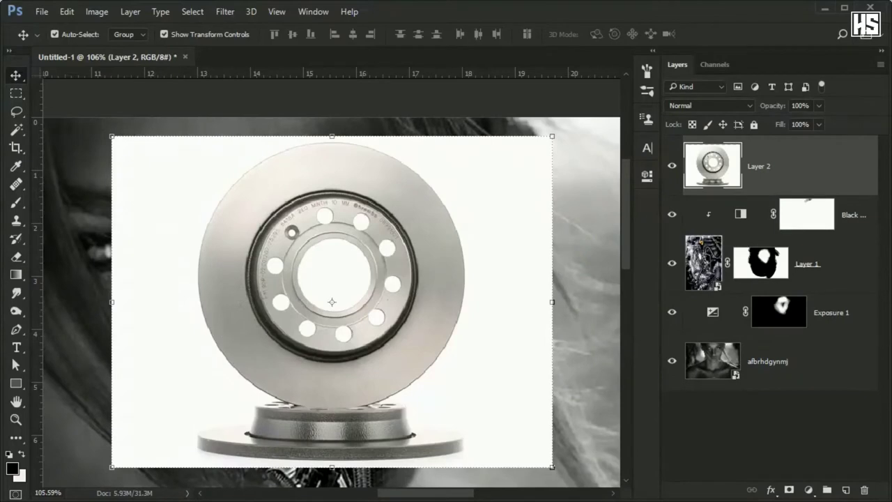
click(672, 264)
key(ctrl+t)
drag(552, 136, 409, 220)
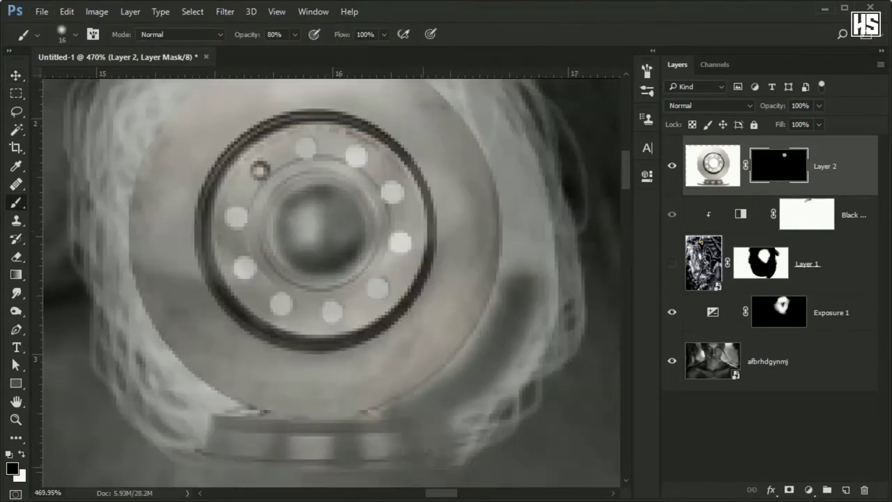
Size a small white brush to mask the disc into the eye and fit the image on screen.
scroll(331, 278, up, 3)
scroll(331, 278, down, 2)
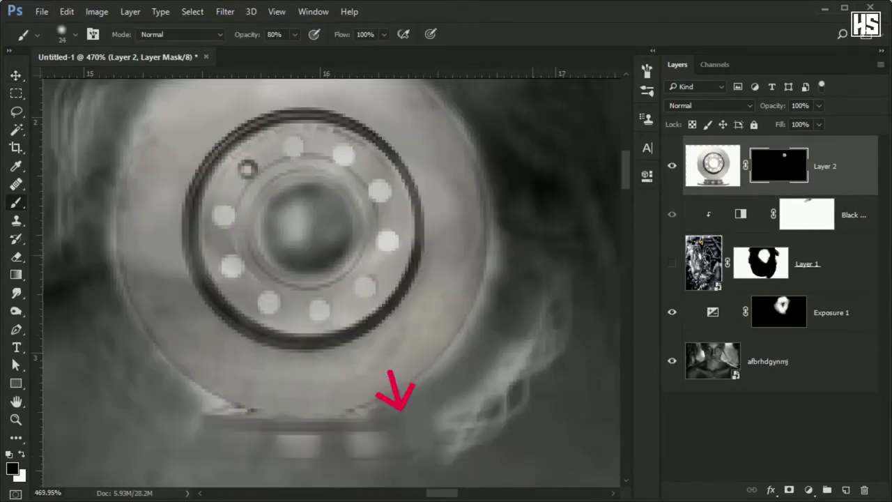
scroll(331, 278, down, 3)
key(bracketright)
key(x)
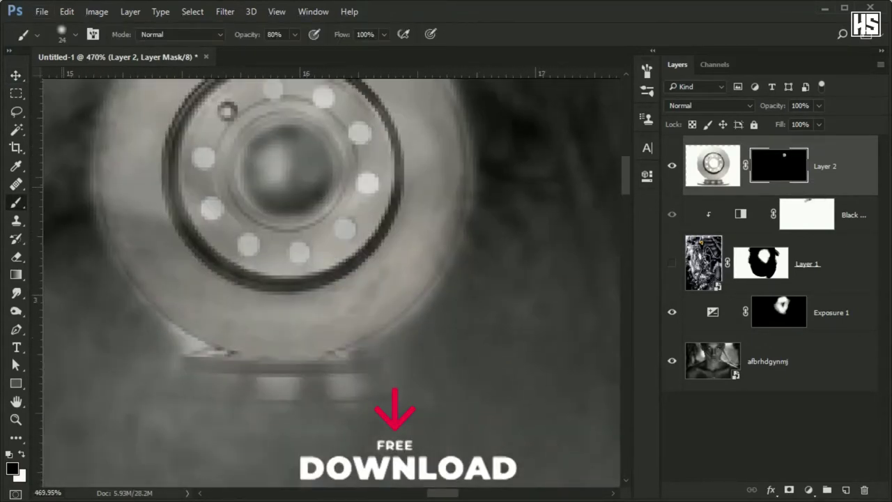
alt+scroll(123, 265, up, 2)
key(bracketleft)
key(bracketleft)
key(bracketleft)
key(ctrl+0)
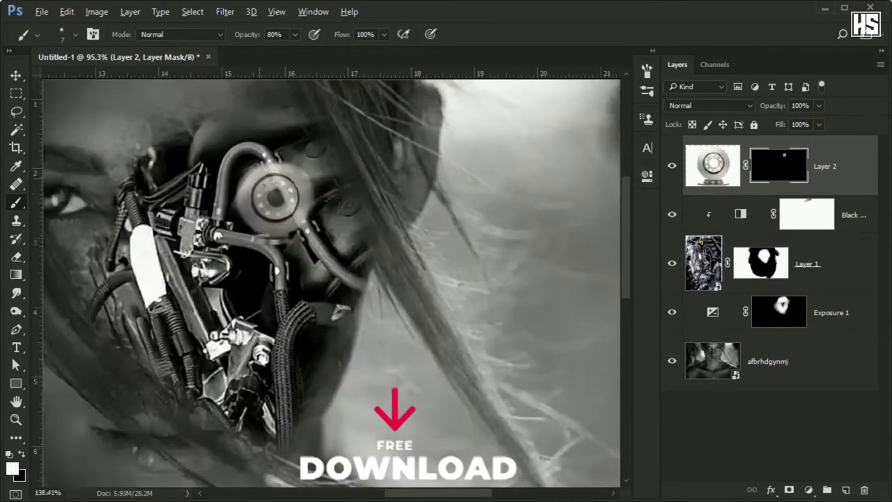
click(808, 490)
Add an Exposure adjustment clipped to the brake disc, darkening it to -1.74.
click(731, 289)
drag(551, 249, 534, 249)
mouse_move(550, 275)
mouse_down()
mouse_move(569, 276)
mouse_move(542, 276)
mouse_move(532, 249)
mouse_up()
drag(550, 302, 553, 302)
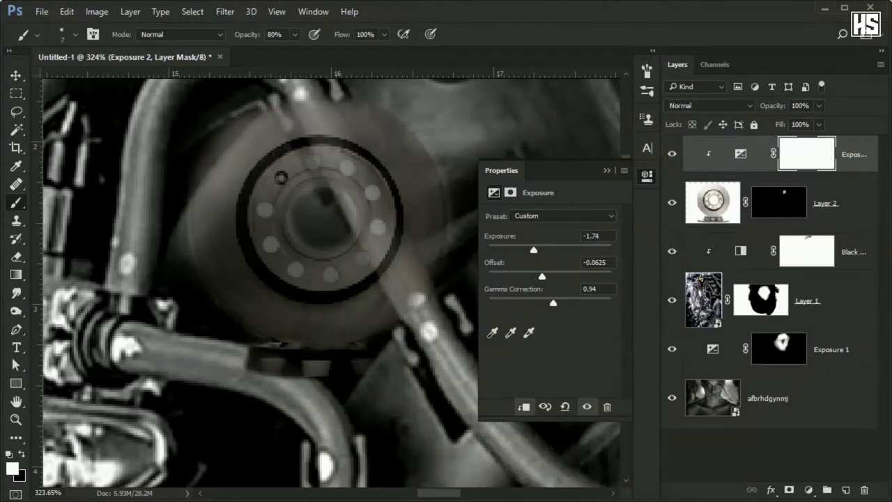
Enlarge the brake disc on Layer 2 slightly.
click(606, 170)
click(712, 202)
key(ctrl+t)
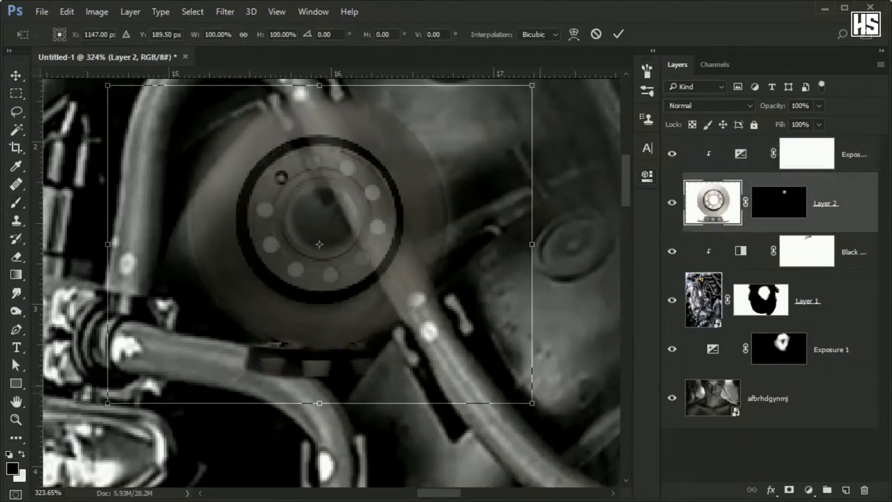
drag(532, 402, 548, 412)
key(Return)
key(b)
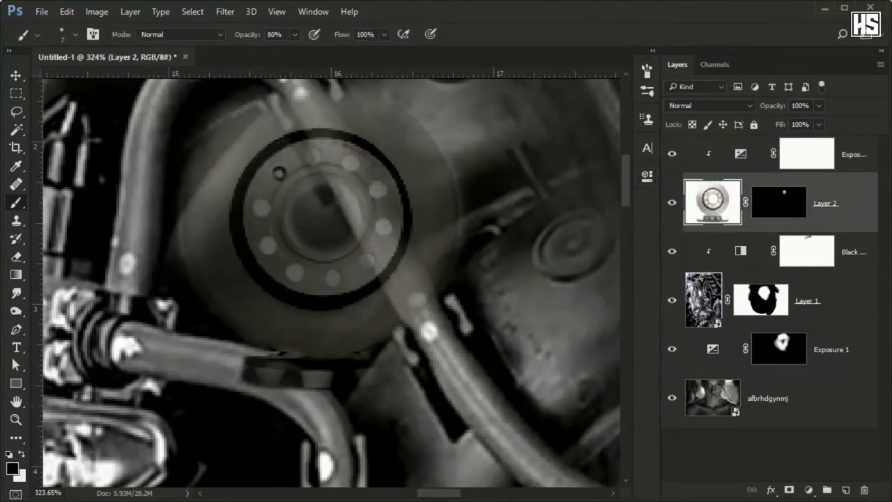
Swap to white and set Layer 2 to the Lighten blend mode.
scroll(389, 131, up, 2)
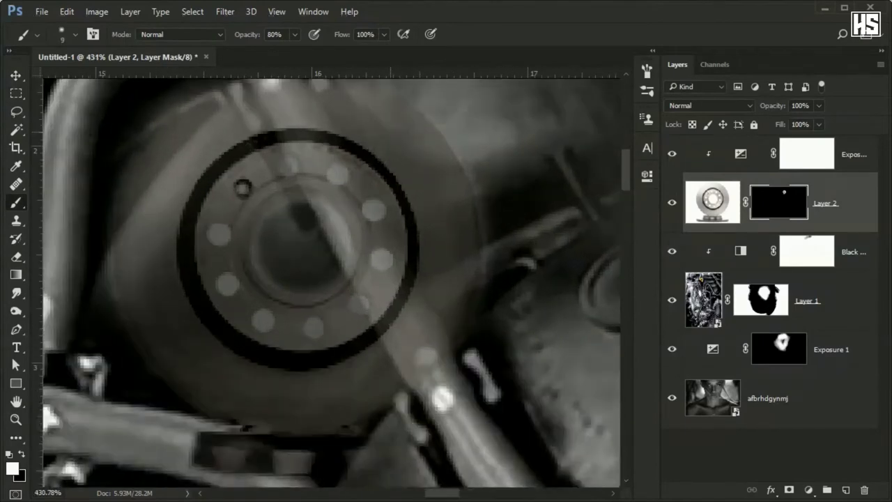
scroll(149, 163, down, 2)
key(x)
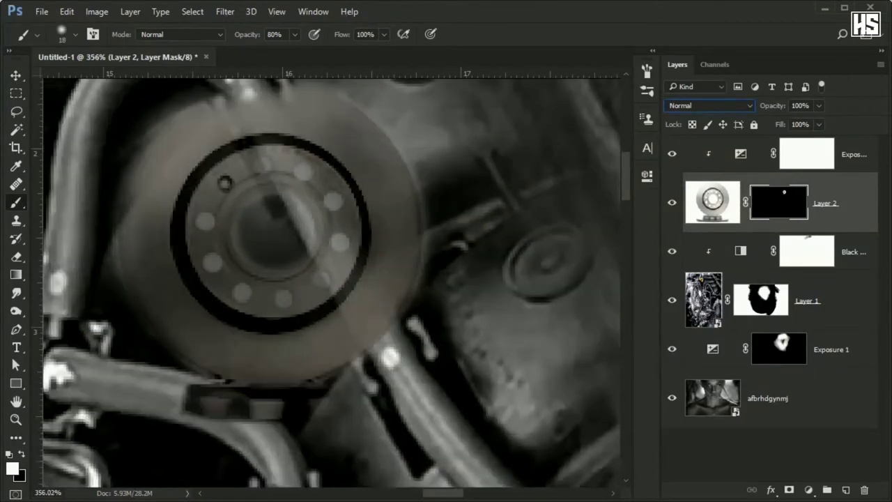
click(709, 105)
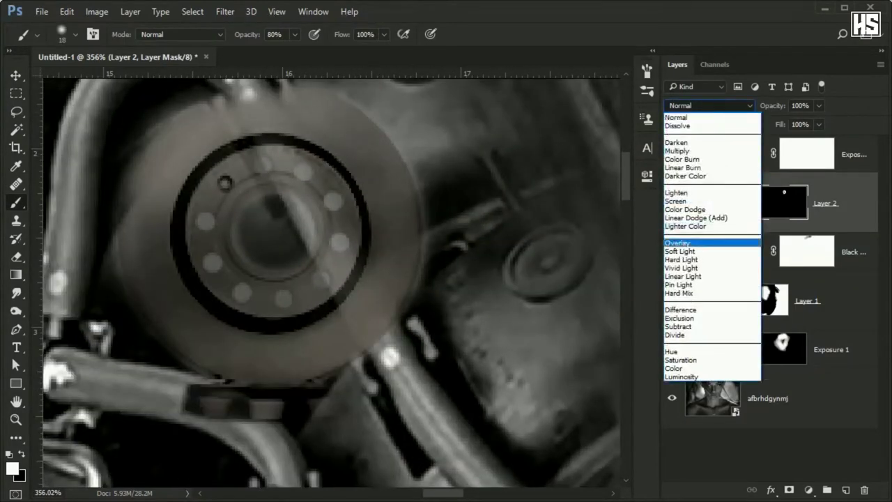
click(676, 192)
click(807, 251)
Zoom in and out to inspect the disc eye within the whole composite.
scroll(279, 230, down, 2)
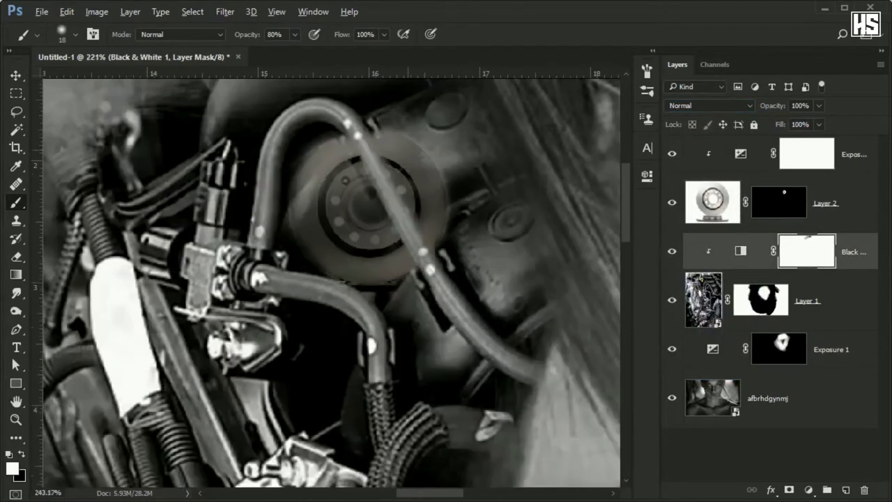
scroll(278, 230, up, 3)
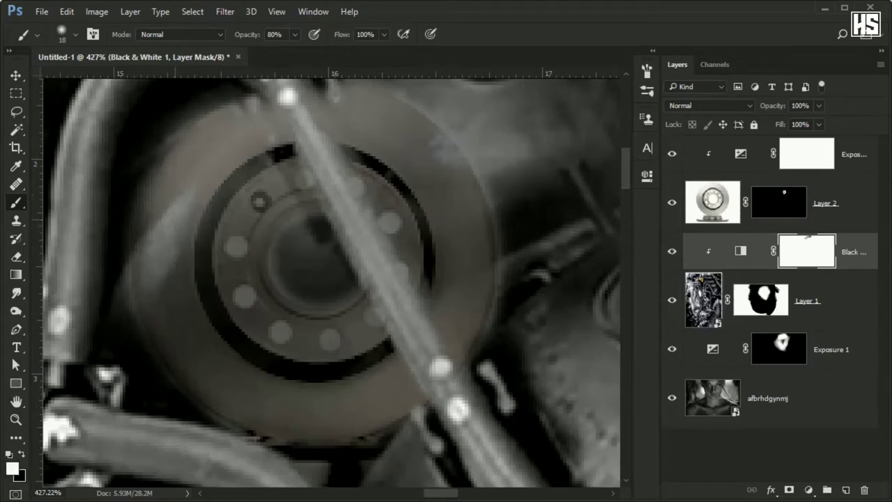
scroll(328, 279, down, 3)
scroll(328, 279, down, 2)
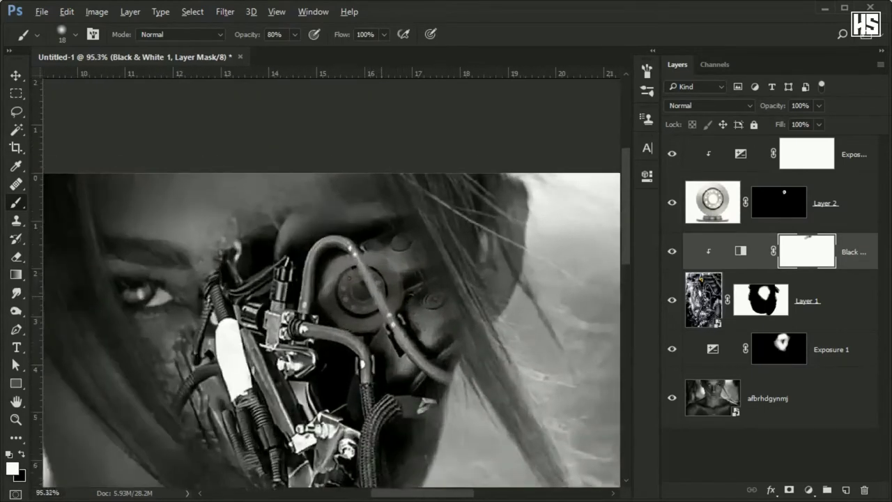
scroll(418, 279, up, 3)
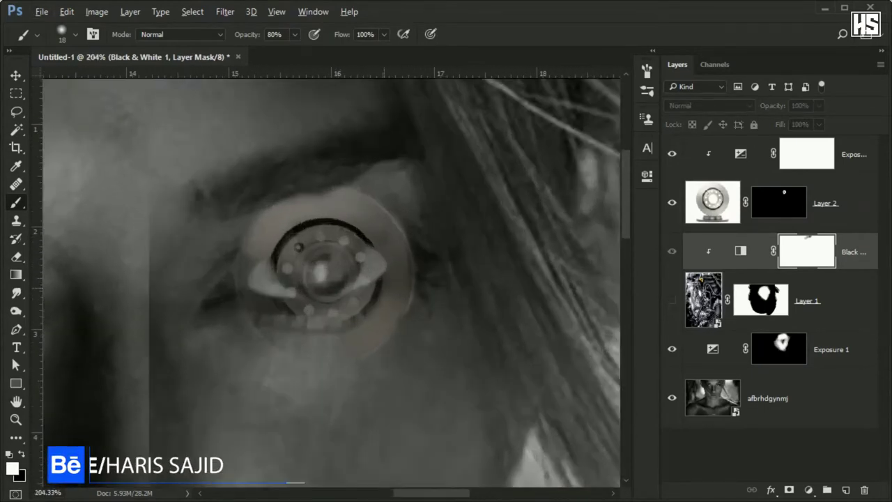
scroll(327, 279, down, 2)
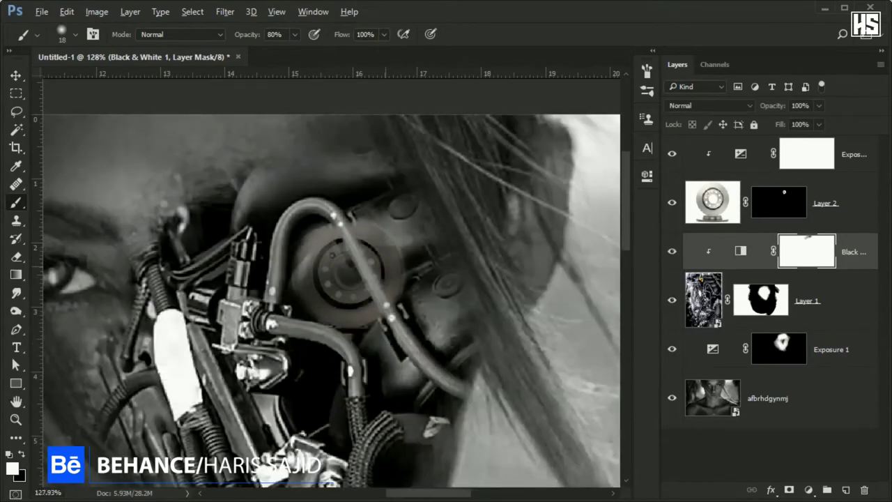
scroll(327, 279, down, 4)
scroll(327, 279, down, 1)
scroll(328, 279, up, 1)
scroll(437, 271, up, 2)
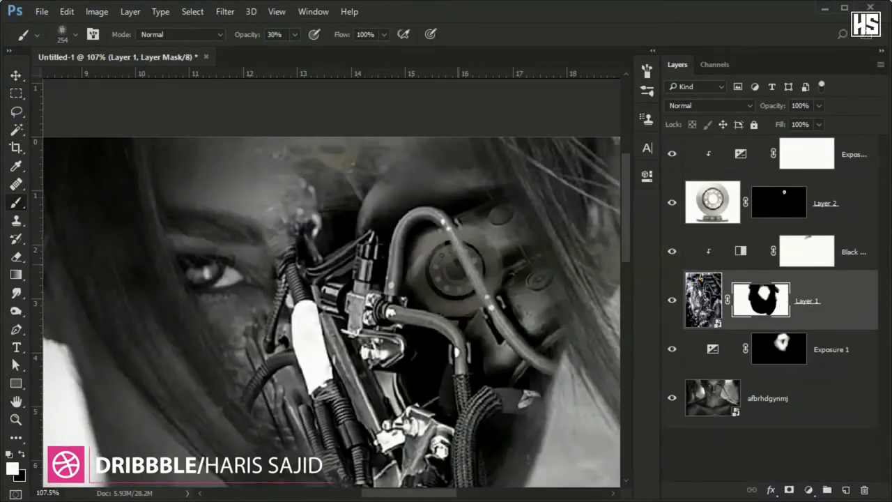
Duplicate Exposure 2 on the disc eye, with the copy at +0.98 exposure and 1.84 gamma.
drag(502, 191, 472, 192)
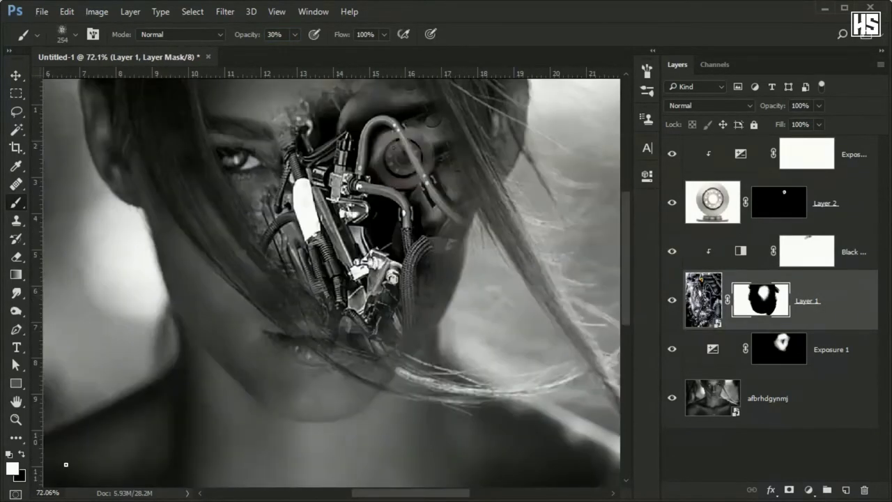
key(ctrl+j)
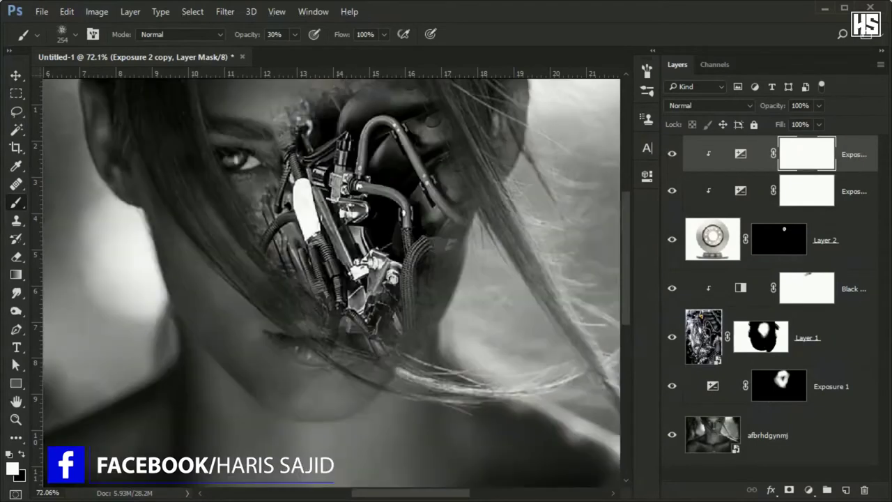
double_click(740, 154)
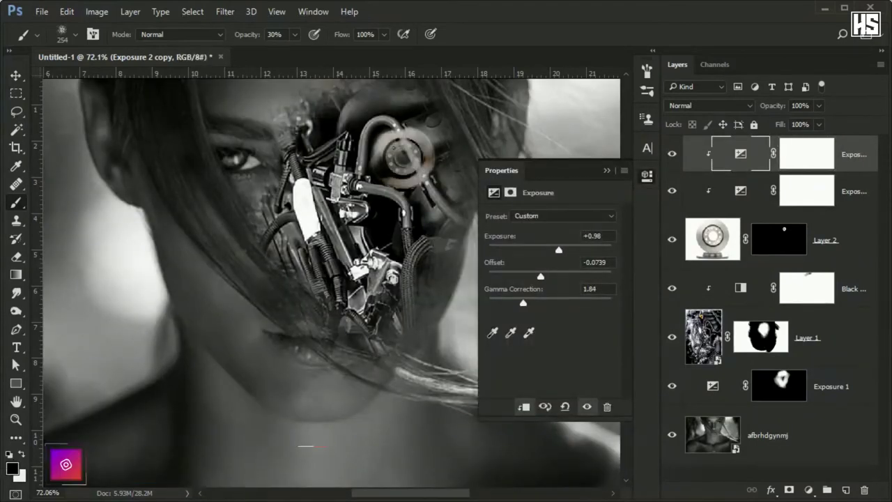
scroll(268, 185, up, 5)
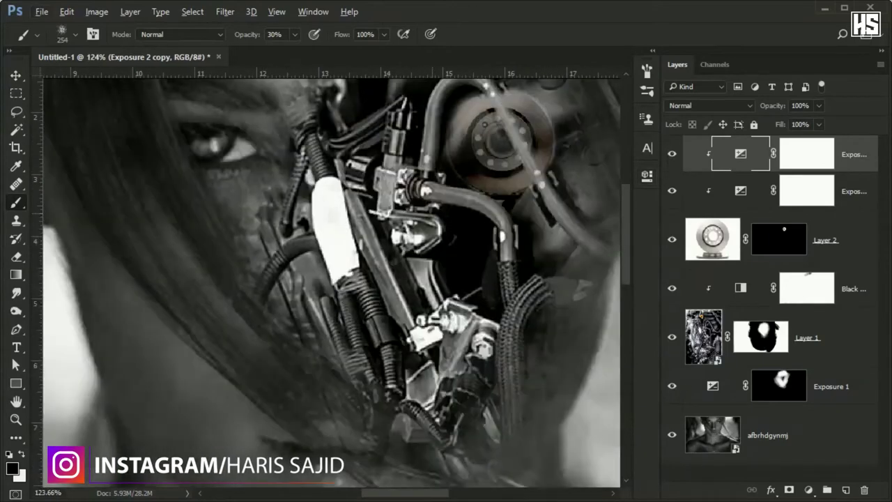
click(760, 338)
Paint black on Layer 1's mask to tone down the bright white tube and bracket.
key(x)
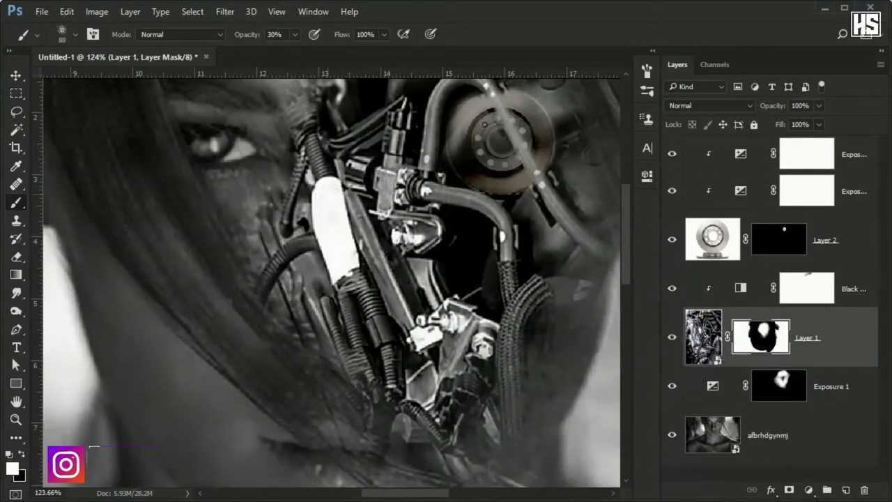
mouse_move(327, 174)
mouse_down()
mouse_move(348, 272)
mouse_move(324, 171)
mouse_move(377, 292)
mouse_up()
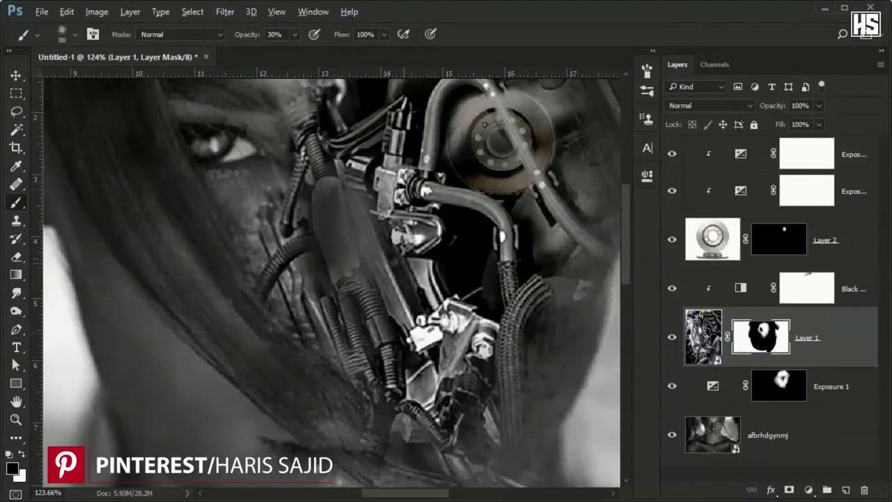
scroll(390, 279, down, 5)
scroll(390, 278, up, 6)
drag(390, 209, 446, 307)
scroll(418, 278, down, 5)
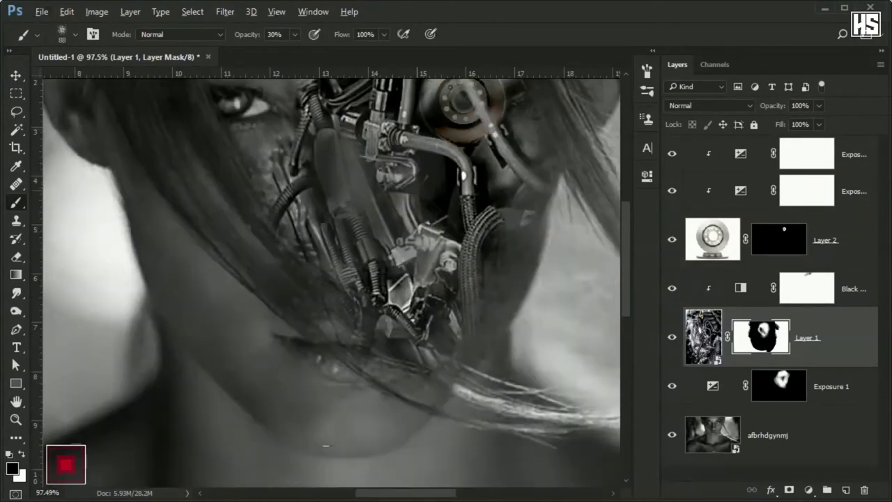
scroll(418, 278, down, 2)
scroll(418, 278, up, 6)
scroll(418, 278, down, 2)
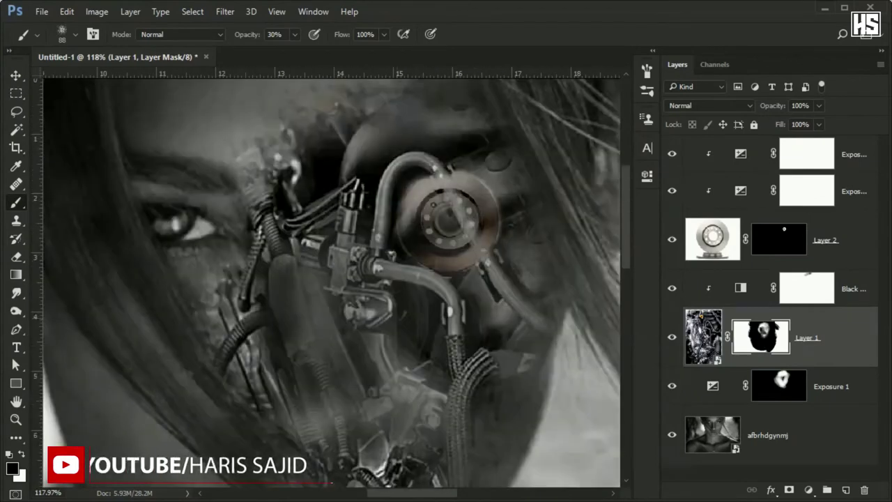
scroll(418, 279, down, 2)
scroll(418, 279, up, 1)
scroll(418, 278, up, 4)
scroll(479, 317, down, 2)
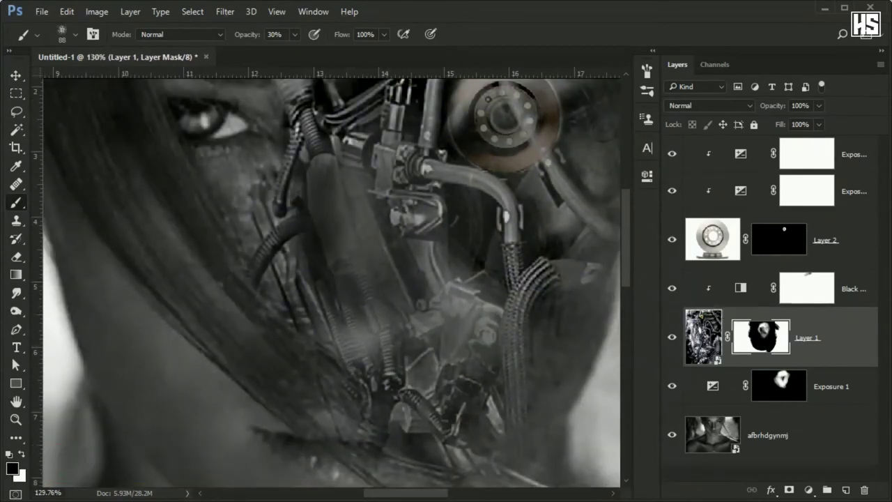
Add a black Solid Color fill with an inverted mask, painted back around the mechanical mask.
click(806, 288)
click(808, 490)
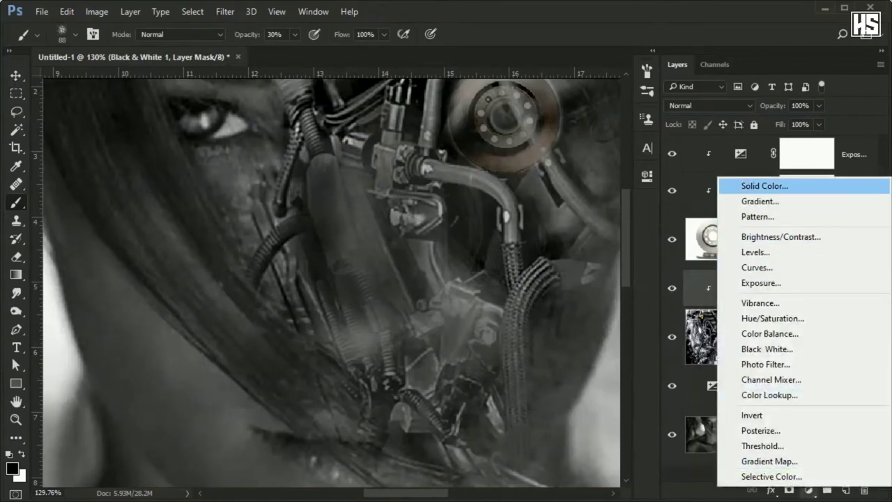
click(753, 186)
click(743, 236)
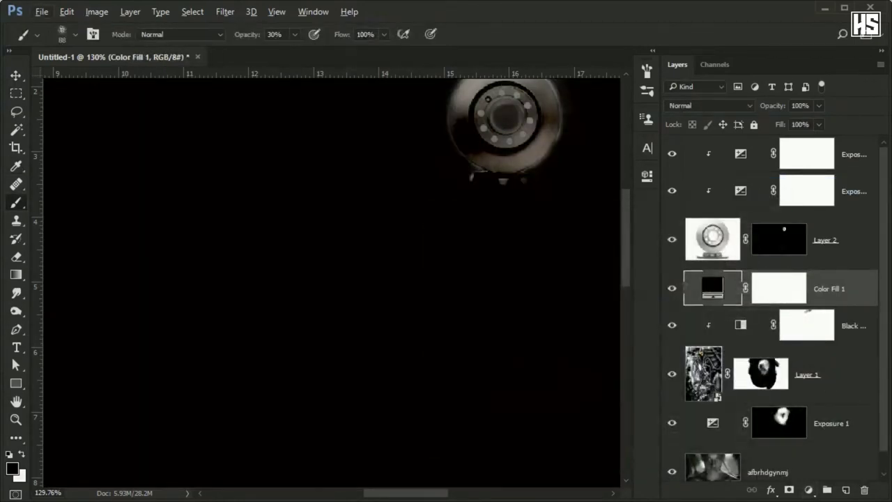
key(ctrl+i)
scroll(332, 278, down, 3)
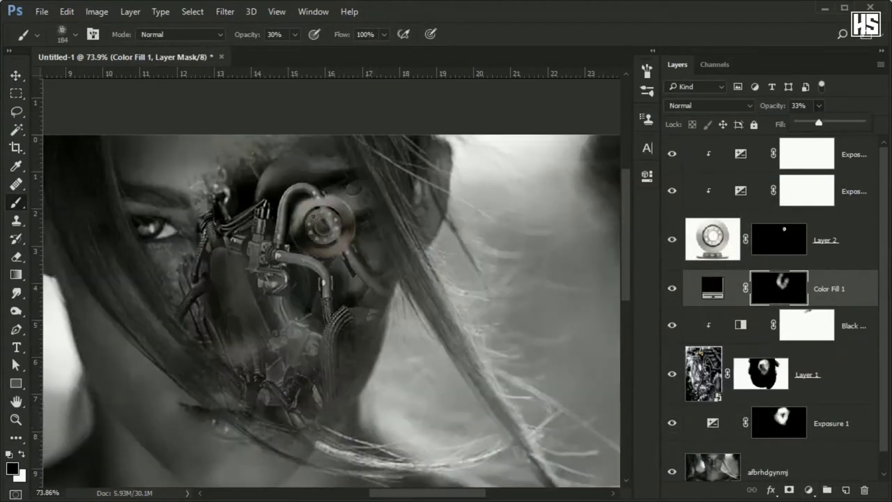
drag(265, 209, 230, 362)
Duplicate the black fill below Layer 1 and repaint its mask around the engine parts.
key(ctrl+j)
drag(709, 289, 709, 396)
scroll(709, 339, down, 2)
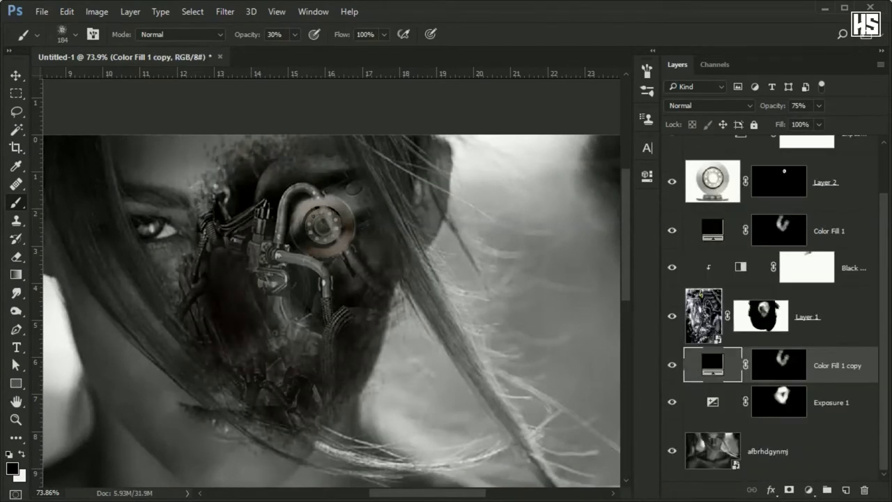
key(alt+BackSpace)
key(x)
drag(290, 268, 314, 287)
scroll(395, 384, down, 3)
scroll(395, 384, up, 2)
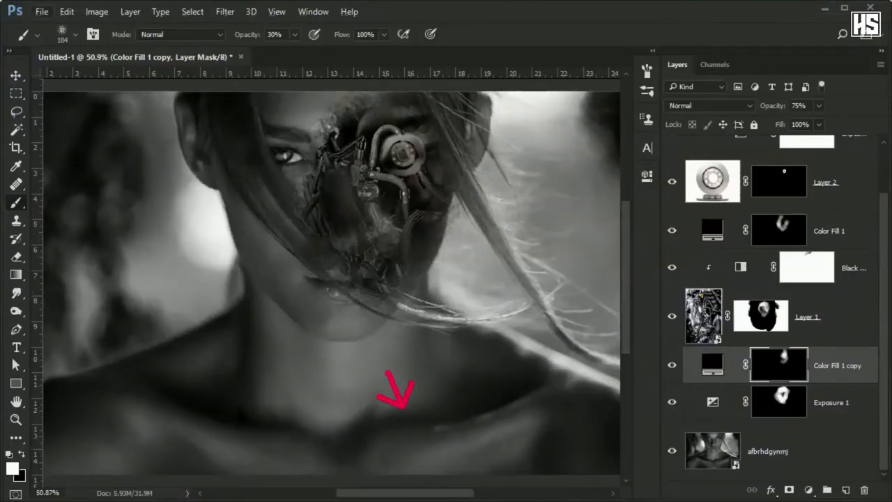
click(704, 315)
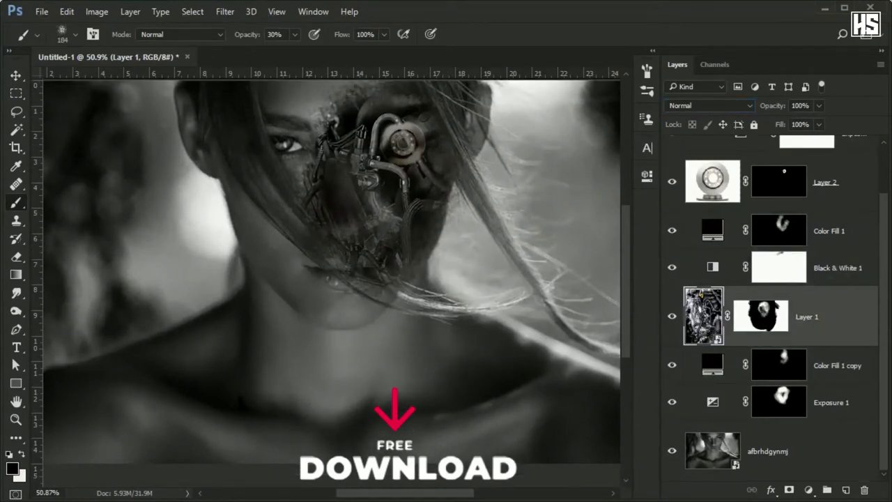
Duplicate the engine layer three times, setting copies to Darker Color and Lighten blending.
key(ctrl+j)
click(707, 106)
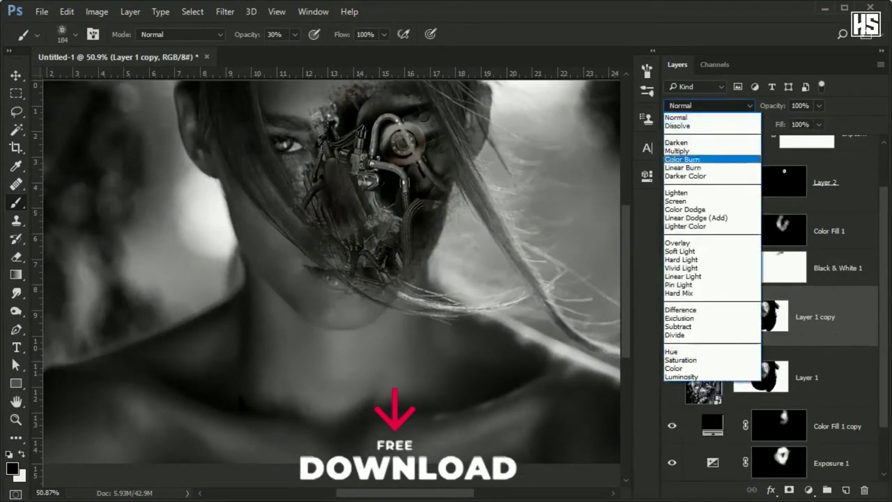
click(690, 159)
key(ctrl+j)
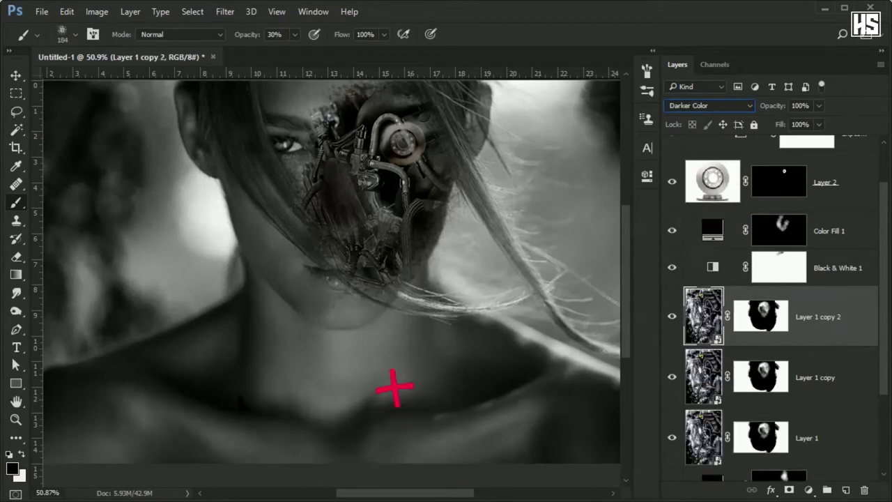
click(707, 105)
click(676, 193)
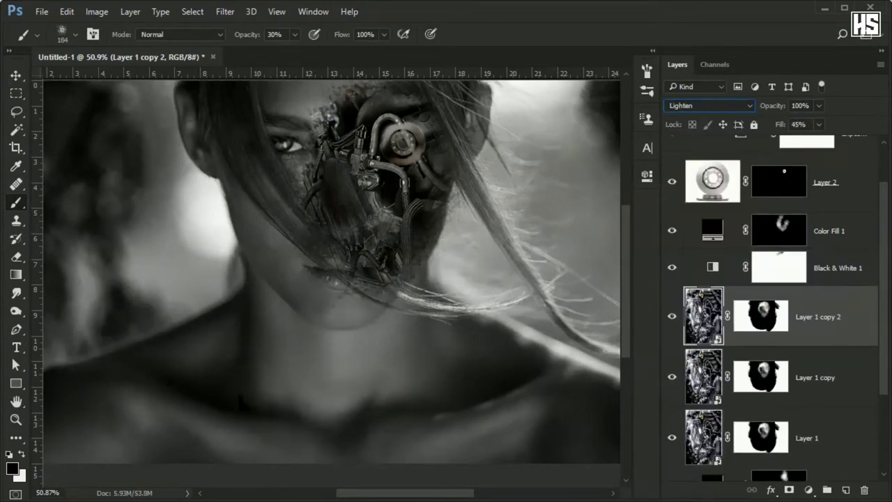
scroll(332, 271, down, 3)
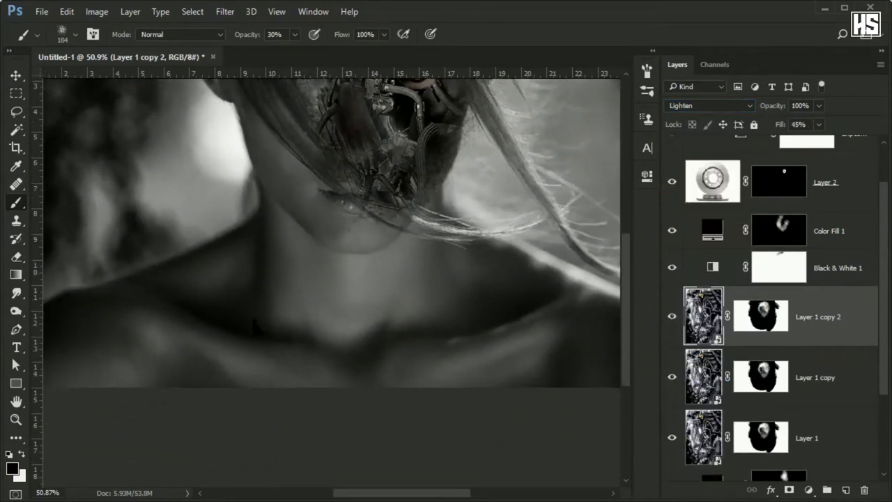
key(ctrl+0)
key(ctrl+j)
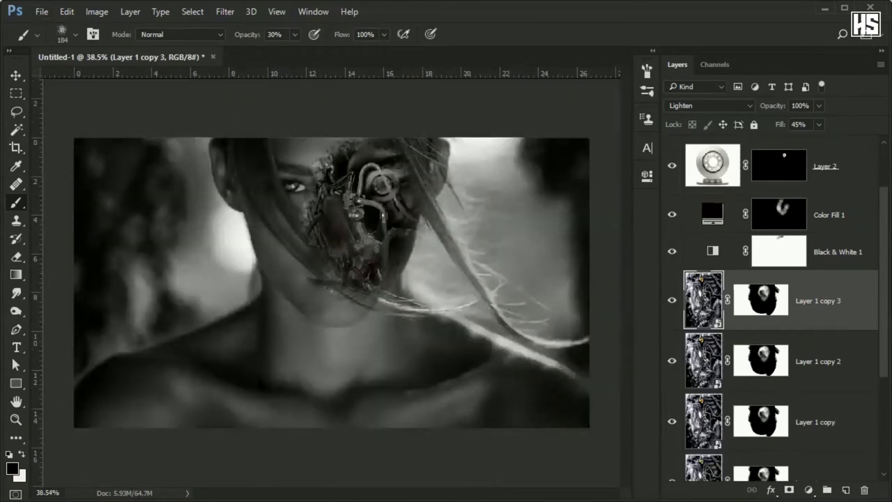
Delete Layer 1 copy 4's mask and reset it to 100% fill in Normal mode.
click(864, 490)
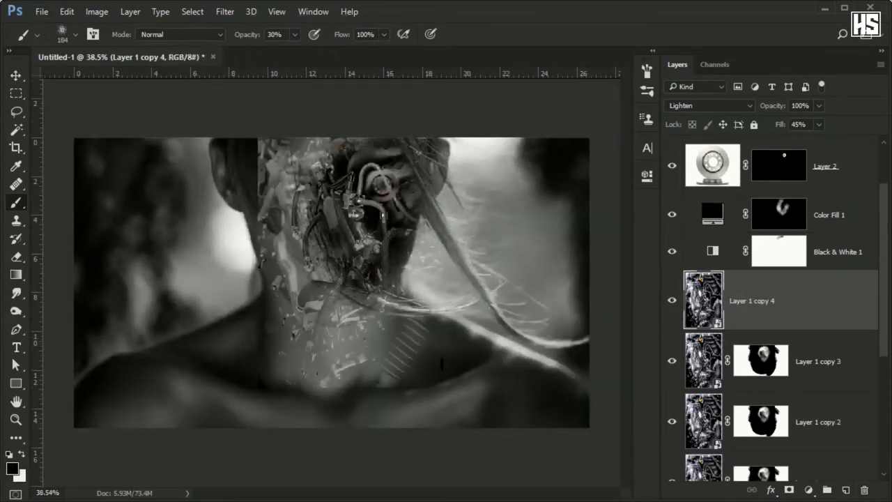
drag(818, 140, 854, 141)
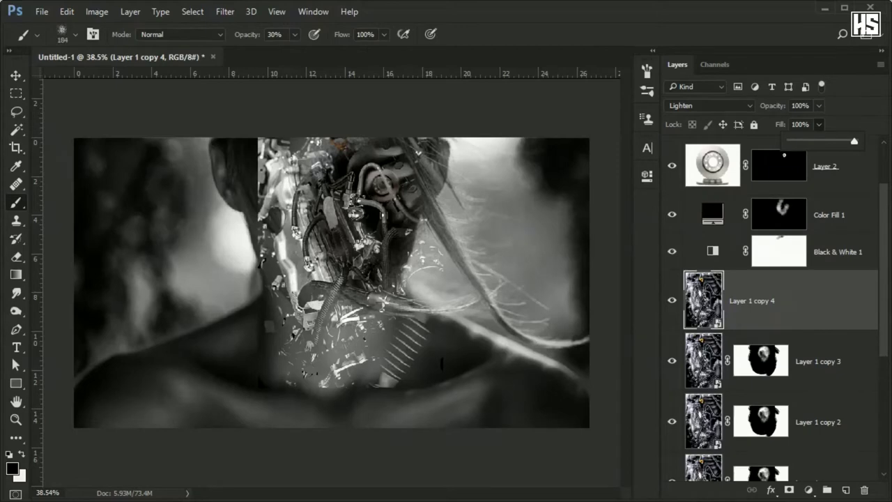
click(707, 105)
click(676, 117)
Rotate the engine piece about -165°, flip it horizontally, and enlarge it to 206% over the shoulder.
key(ctrl+t)
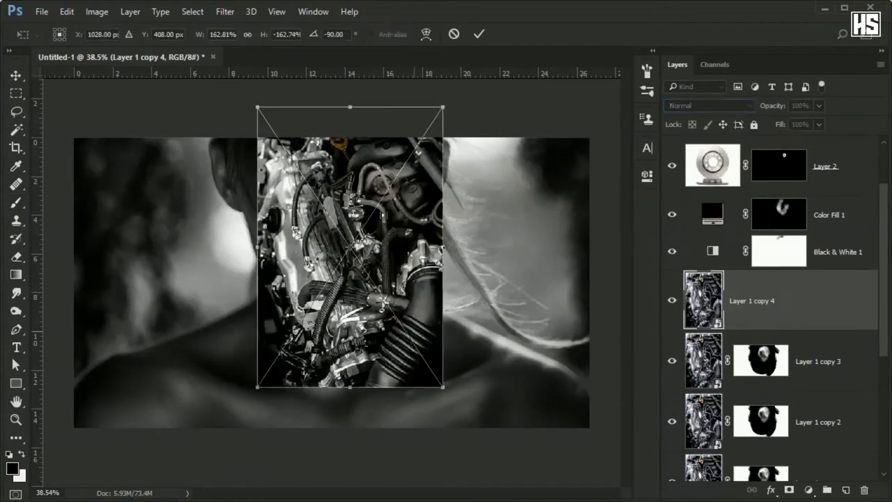
mouse_move(391, 279)
mouse_down()
mouse_move(358, 409)
mouse_move(296, 346)
mouse_up()
drag(394, 428, 435, 251)
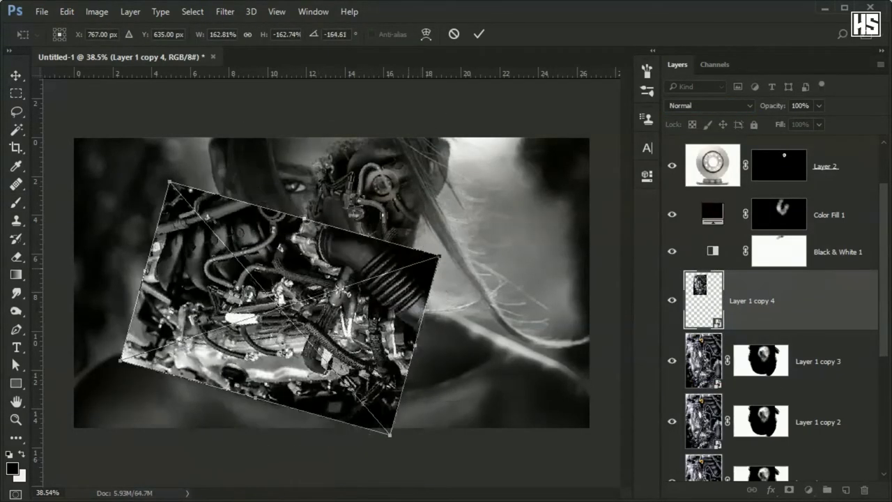
drag(317, 296, 335, 342)
right_click(341, 380)
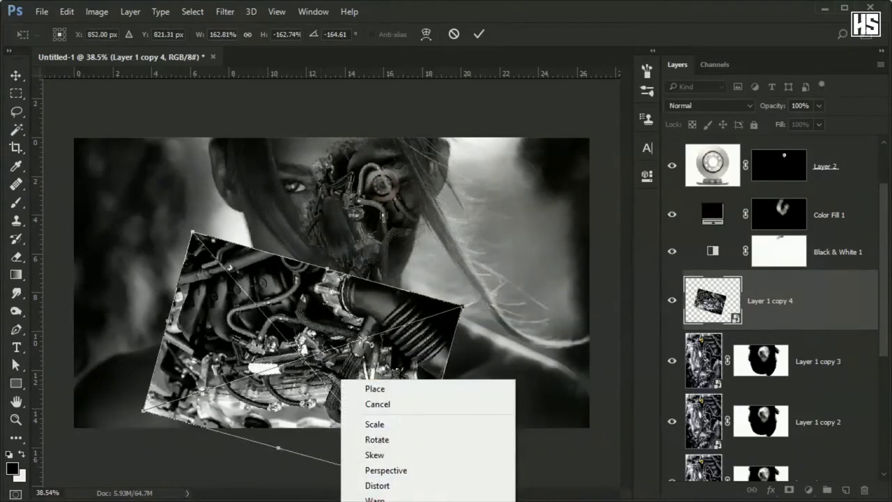
click(388, 501)
drag(391, 321, 453, 300)
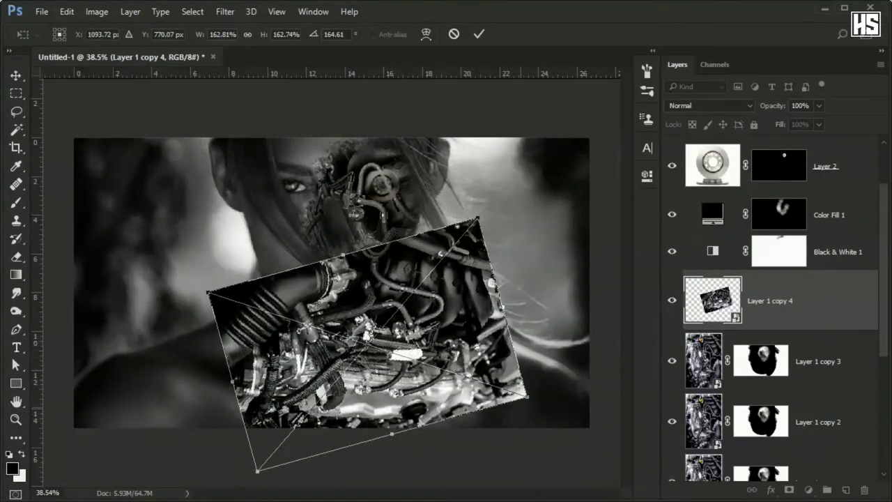
mouse_move(516, 324)
mouse_down()
mouse_move(488, 357)
mouse_move(482, 349)
mouse_up()
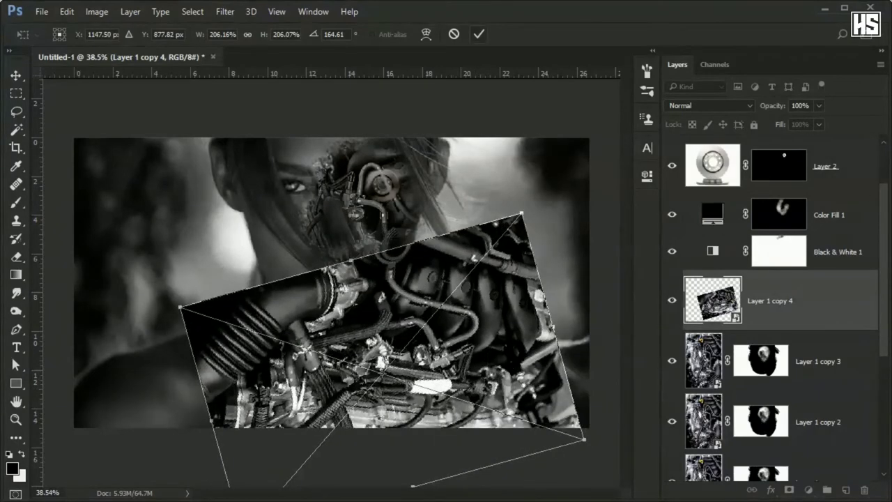
key(Return)
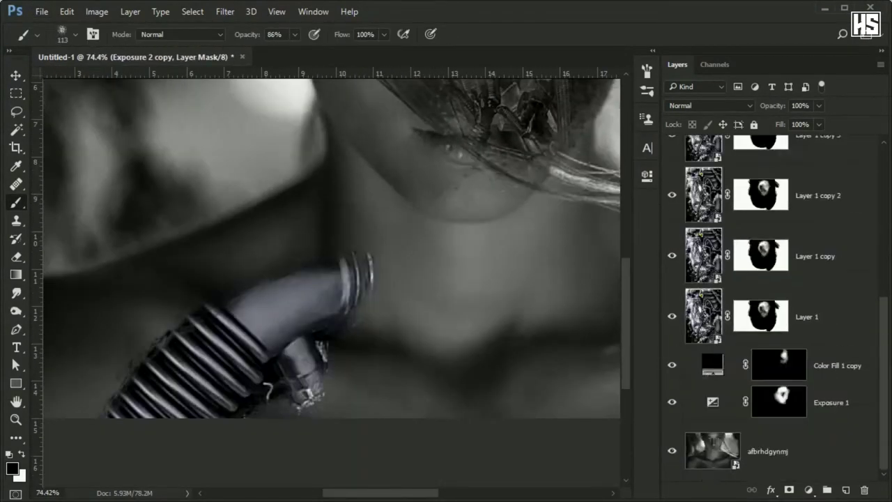
Add a Black & White adjustment with lowered Yellows and Blues, then add an Exposure adjustment.
shift+click(822, 316)
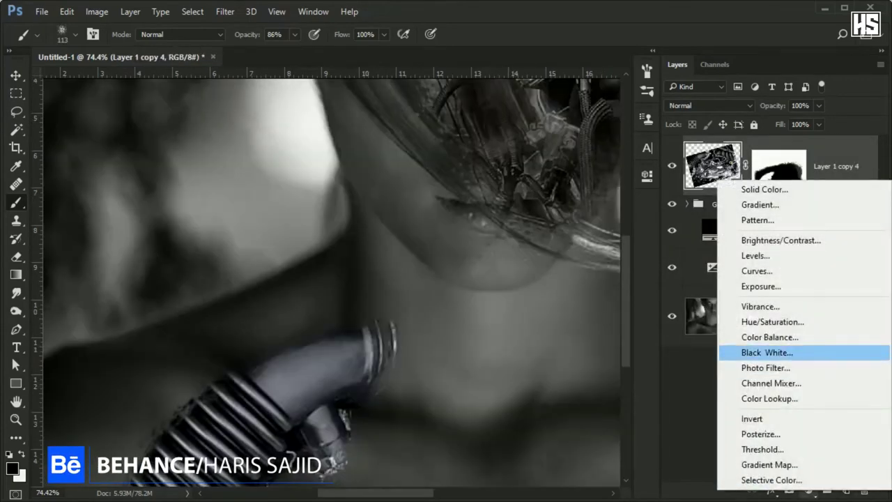
click(766, 352)
drag(553, 290, 502, 290)
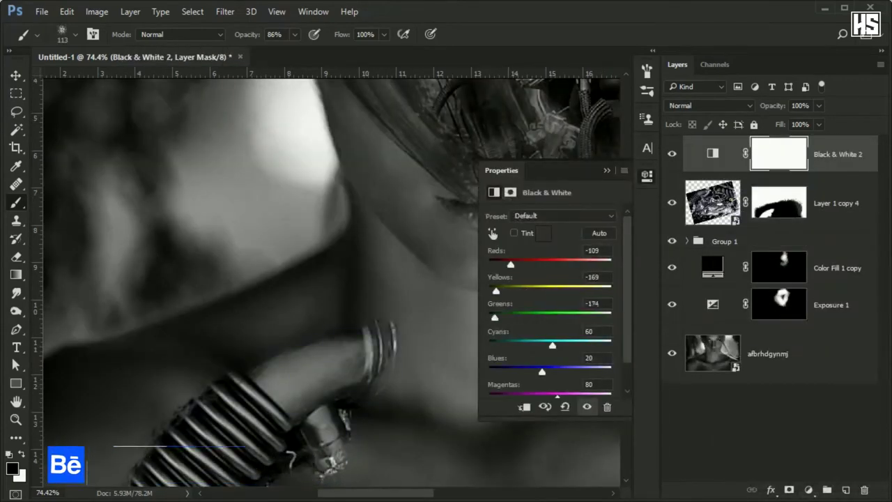
drag(542, 371, 498, 372)
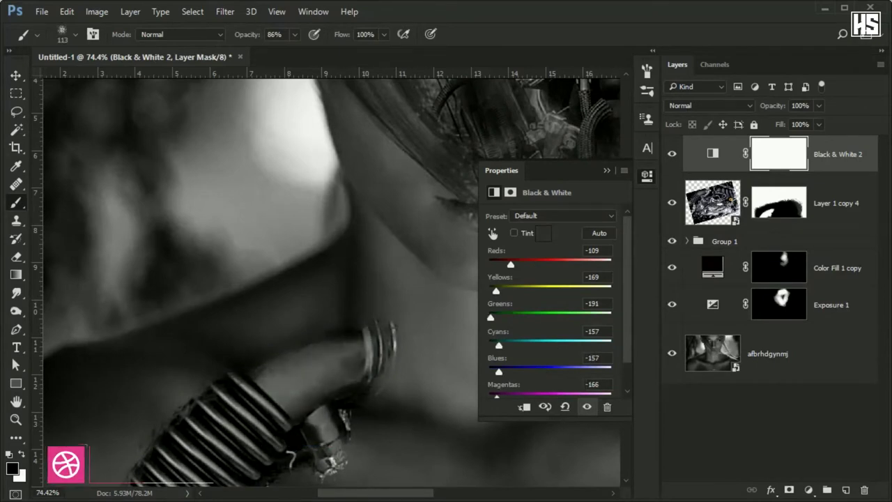
click(606, 170)
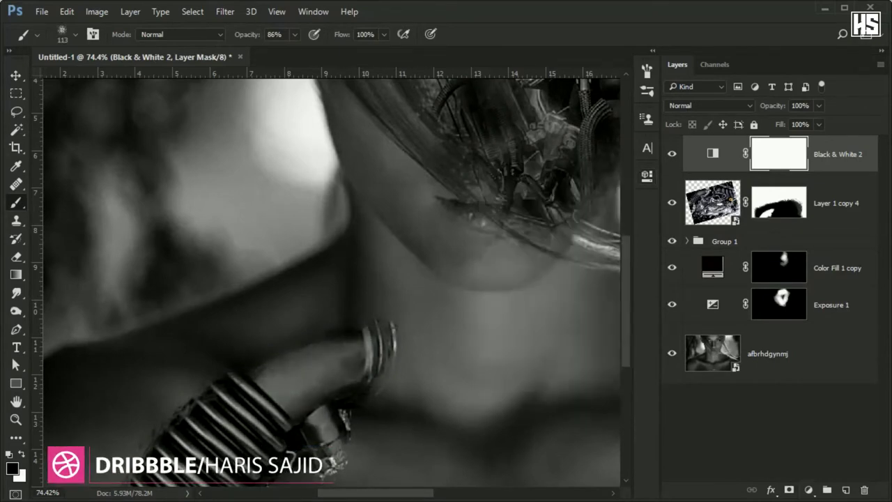
click(808, 490)
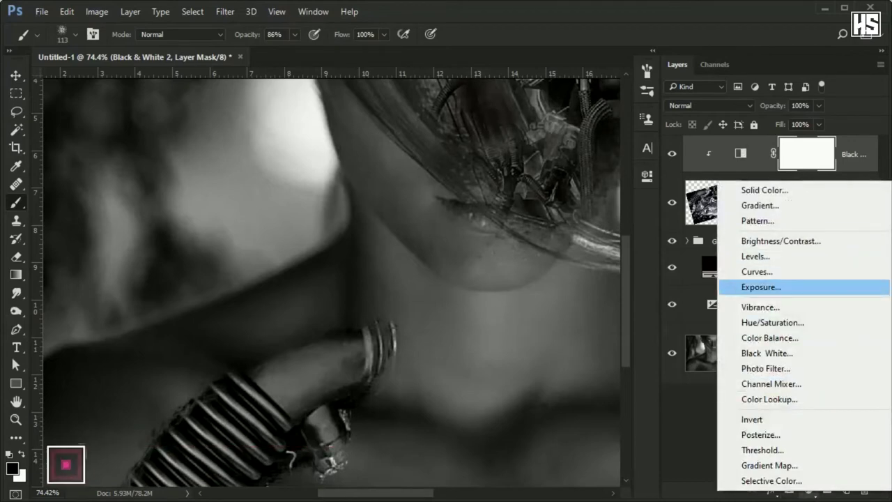
click(741, 286)
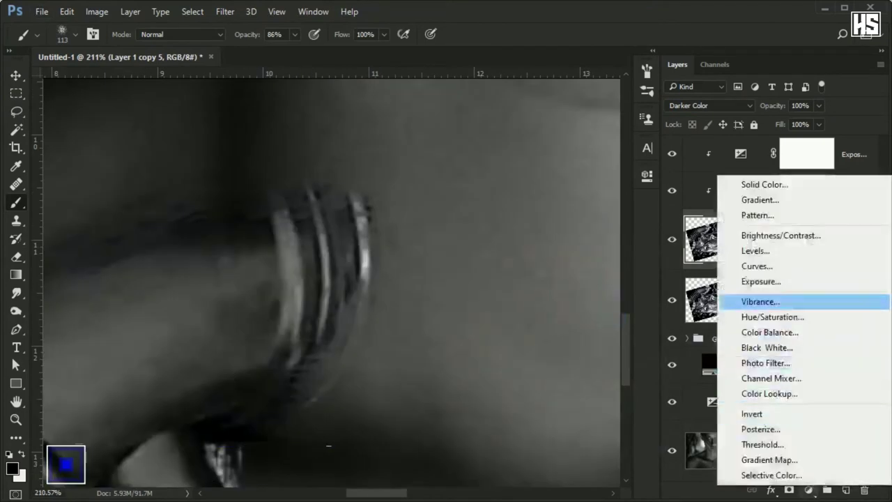
Add a Levels adjustment with black input 60, invert its mask, and move it below Layer 1 copy 4.
click(755, 250)
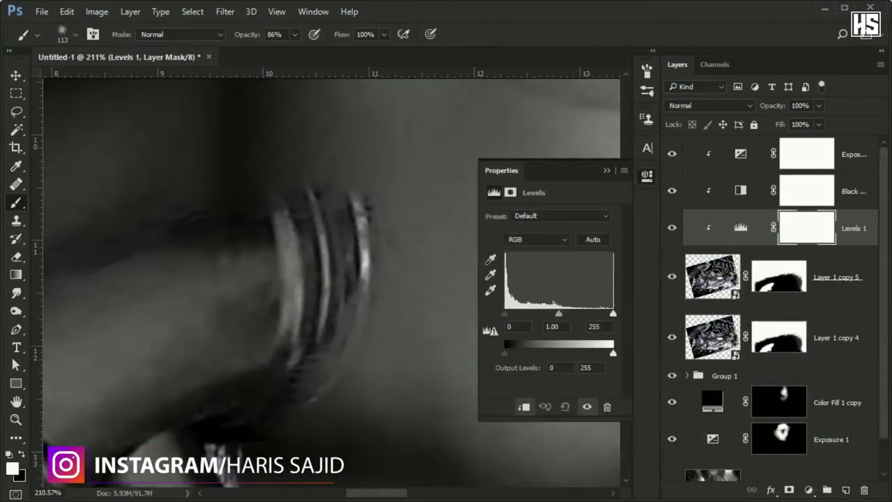
drag(504, 314, 521, 314)
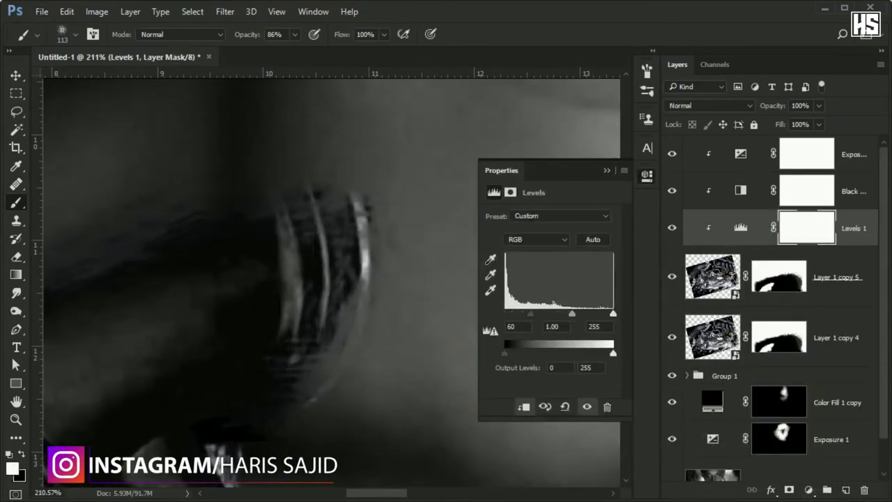
key(ctrl+i)
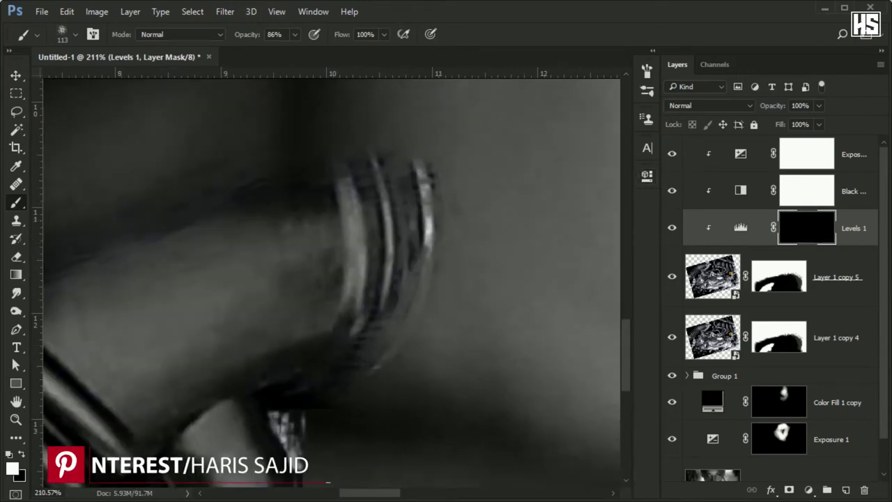
drag(808, 228, 808, 348)
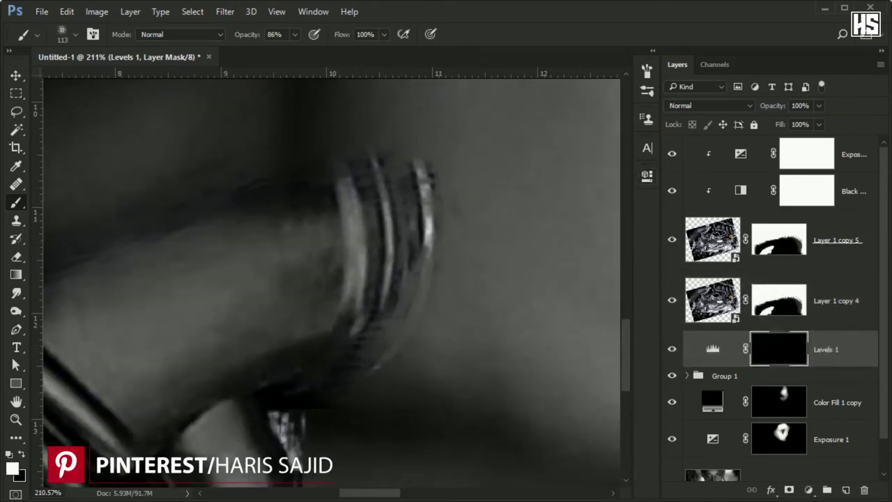
scroll(332, 279, down, 3)
scroll(332, 279, up, 2)
key(ctrl+alt+z)
key(ctrl+alt+z)
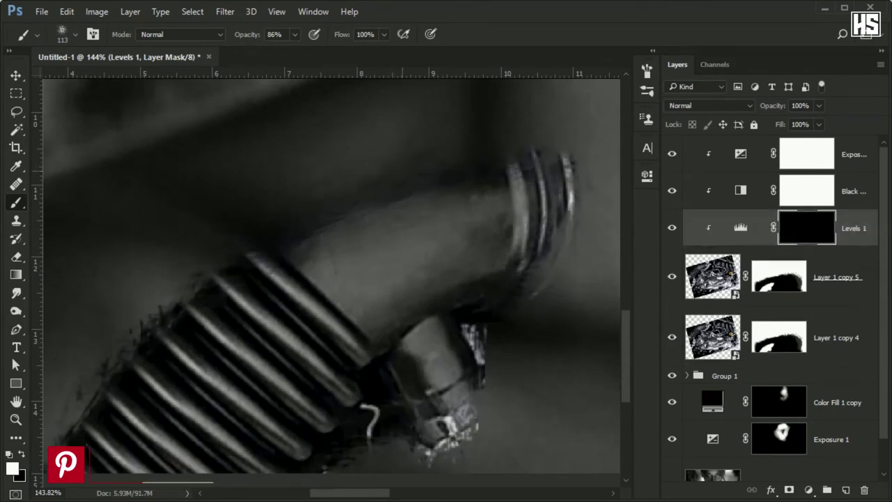
key(ctrl+shift+z)
Paint the Levels shadow onto the skin beside the hose and duplicate the shadow layer.
key(bracketright)
key(bracketright)
key(bracketright)
drag(278, 279, 344, 216)
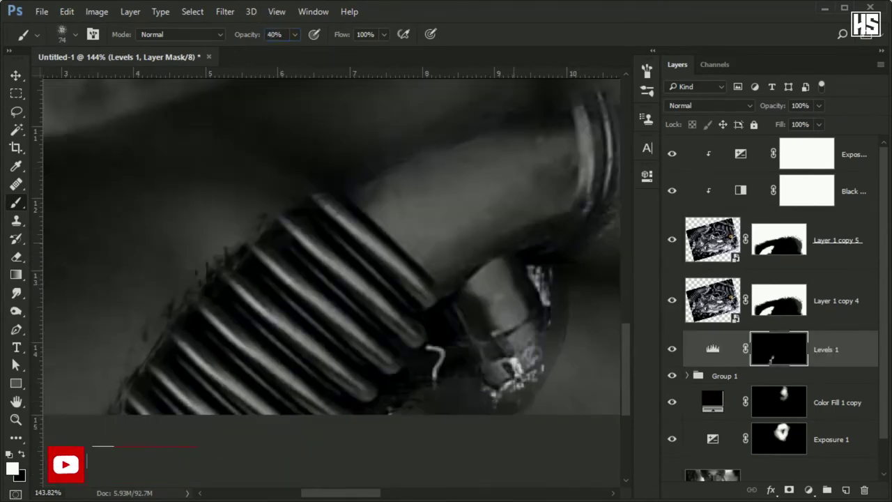
scroll(332, 279, up, 3)
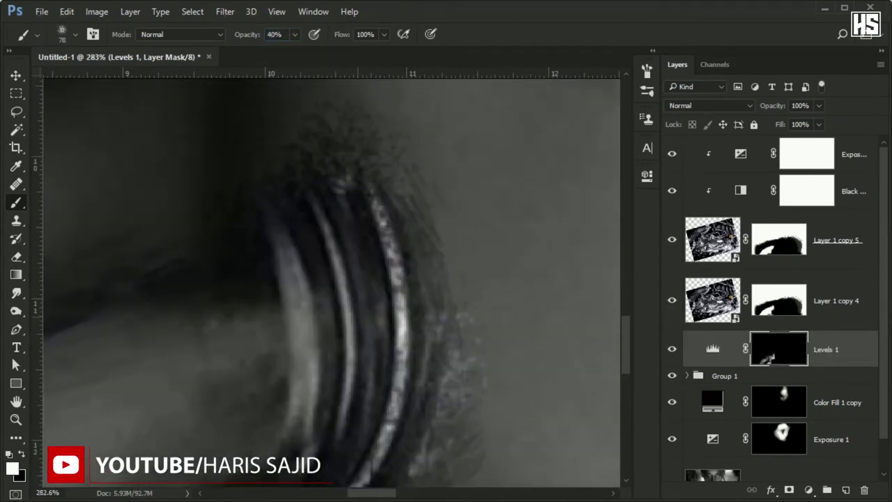
key(bracketleft)
key(bracketleft)
key(bracketleft)
scroll(332, 279, down, 5)
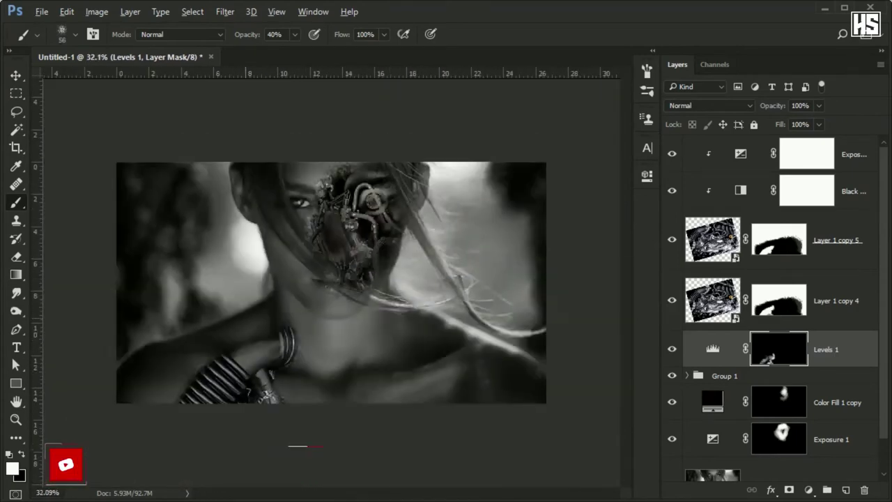
scroll(332, 279, up, 2)
key(bracketleft)
key(bracketleft)
key(ctrl+j)
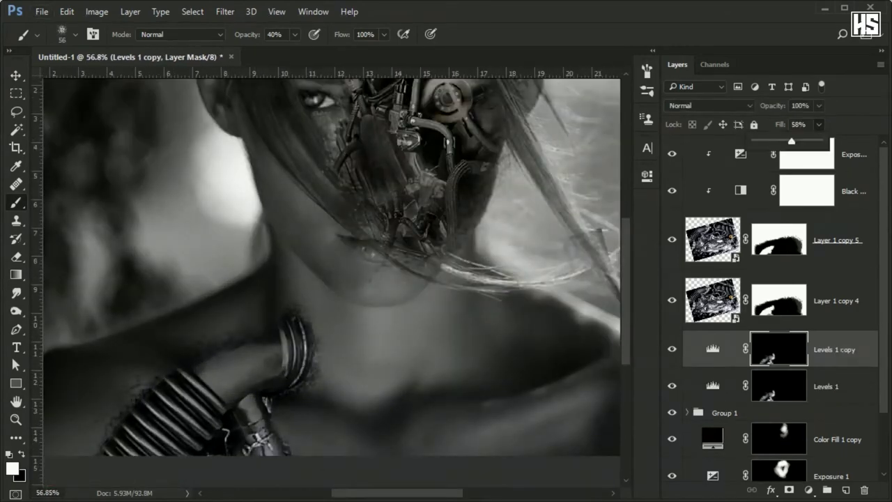
Add a near-black Color Fill layer with its mask inverted to black.
click(807, 490)
click(766, 185)
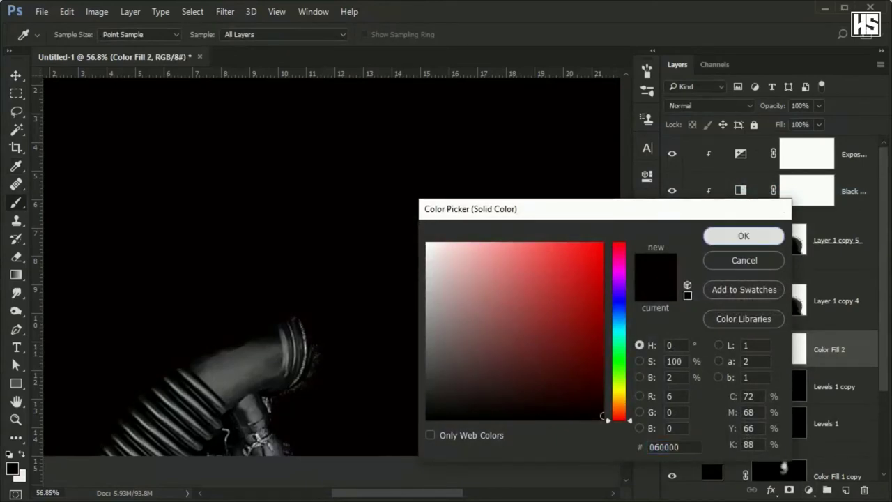
click(743, 235)
key(ctrl+i)
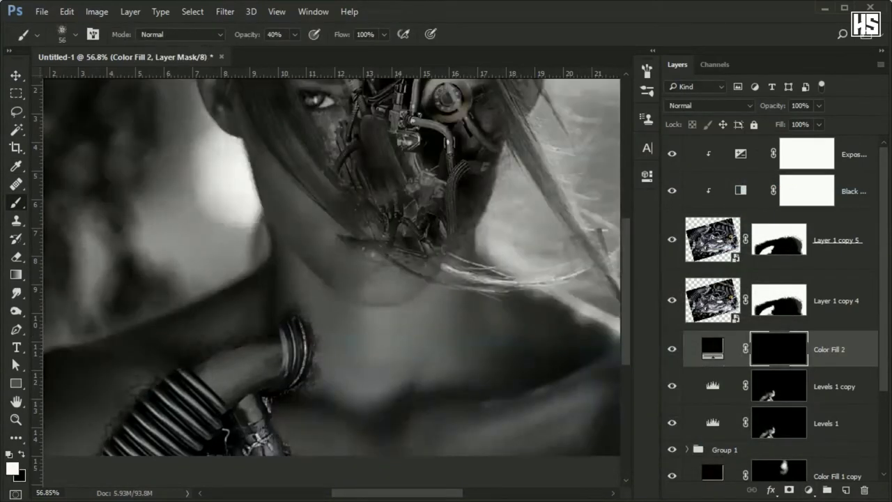
Choose a soft round brush and set the fill layer to Normal blending.
key(F5)
scroll(541, 272, up, 5)
click(550, 173)
scroll(263, 415, up, 5)
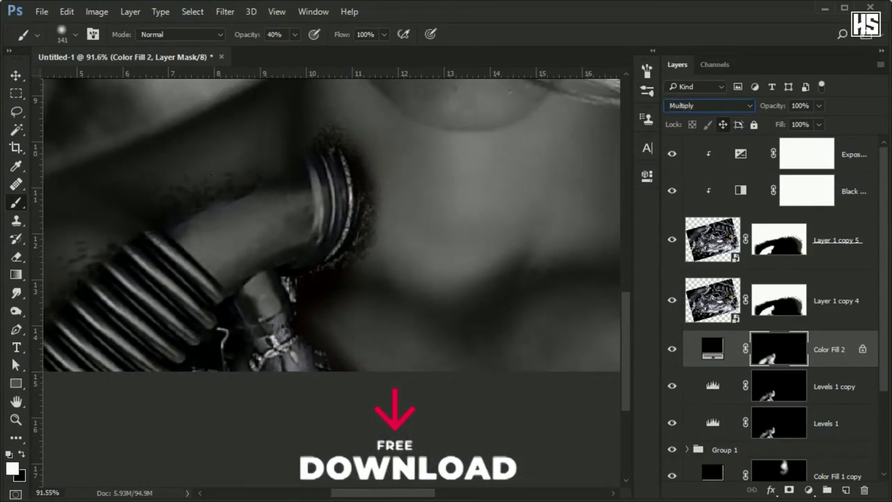
click(708, 105)
click(697, 124)
Paint the fill layer's mask around the shoulder hose, then select the Exposure layer.
key(x)
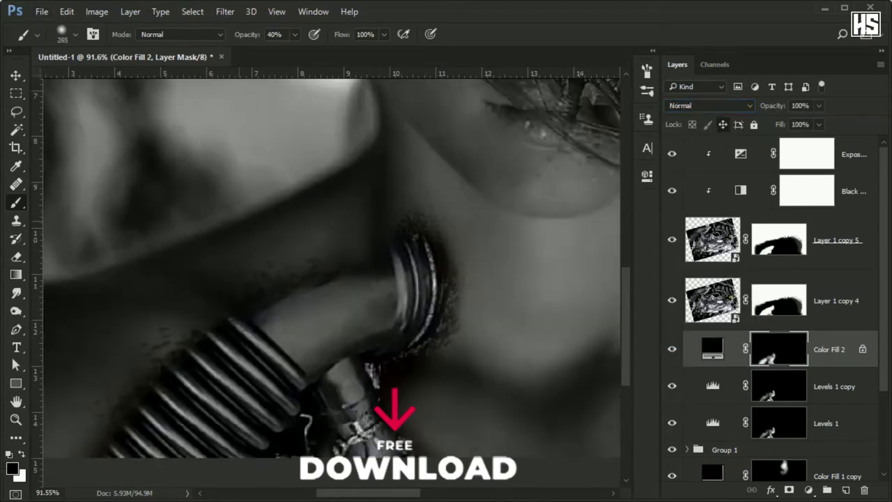
drag(328, 202, 533, 202)
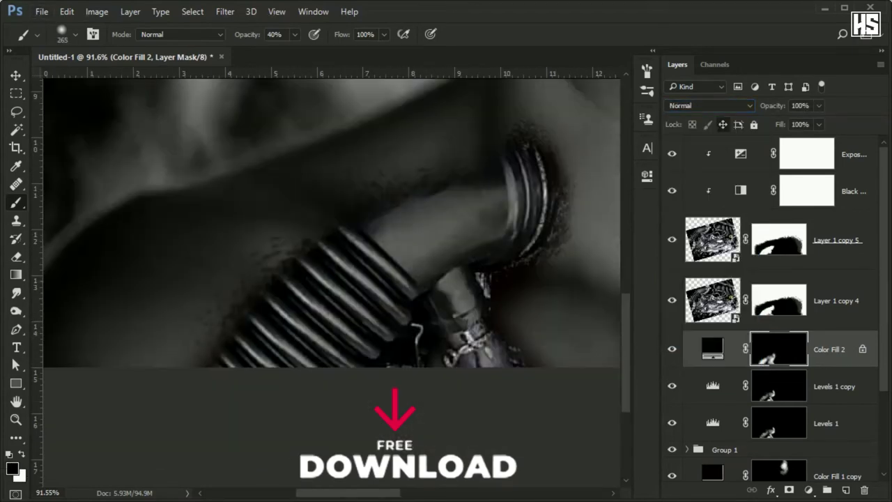
key(x)
scroll(606, 180, up, 5)
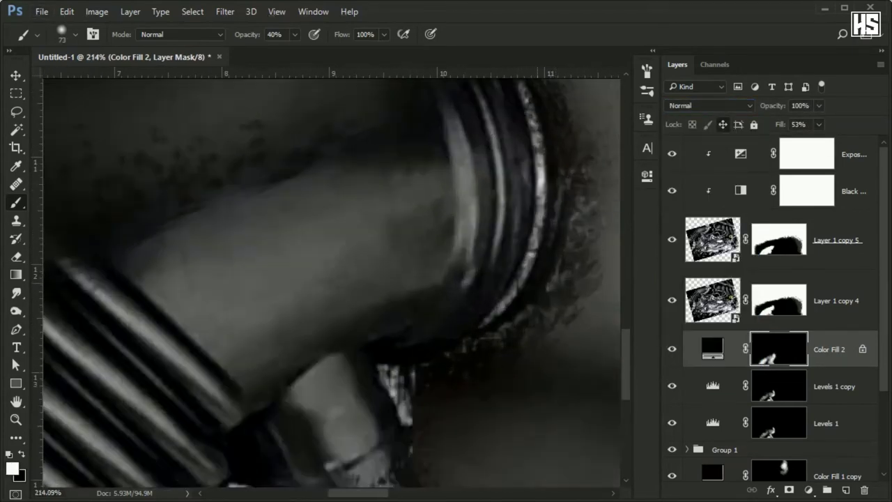
click(708, 154)
Start a new solid colour fill layer with colour ffffff.
click(809, 490)
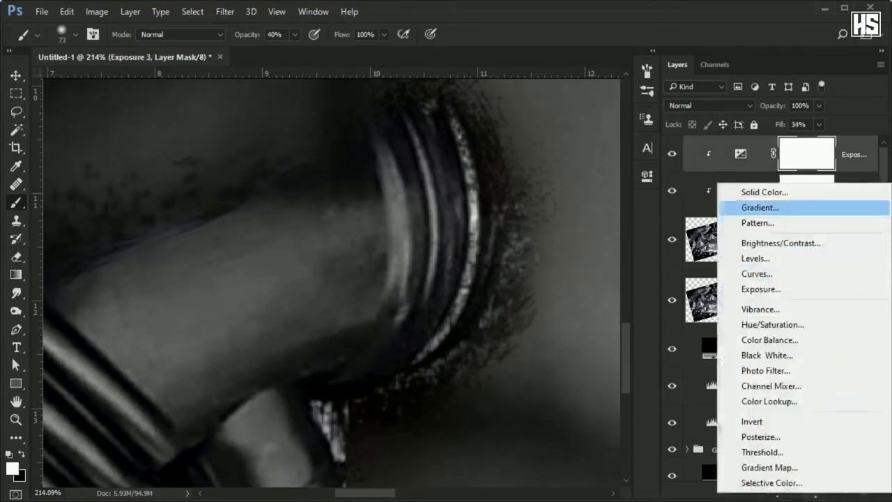
click(756, 193)
text(ffffff)
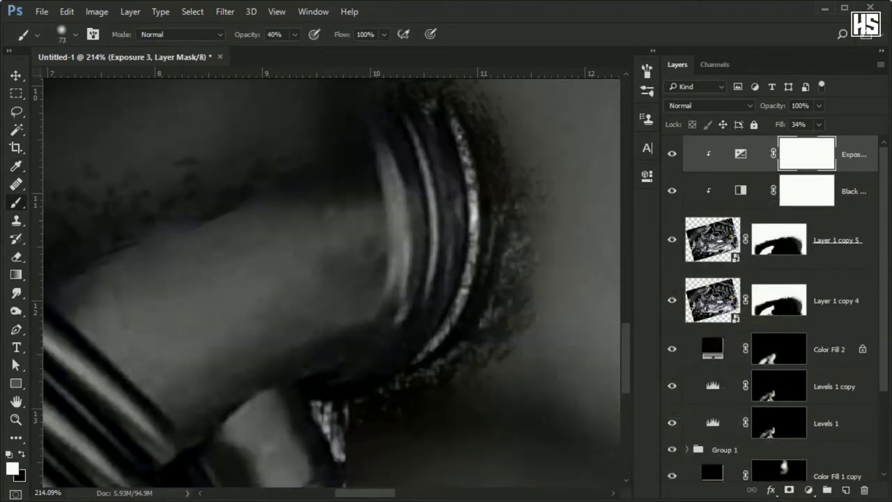
Duplicate Color Fill 2 to the top of the stack and target its mask with a size 57 brush.
click(711, 345)
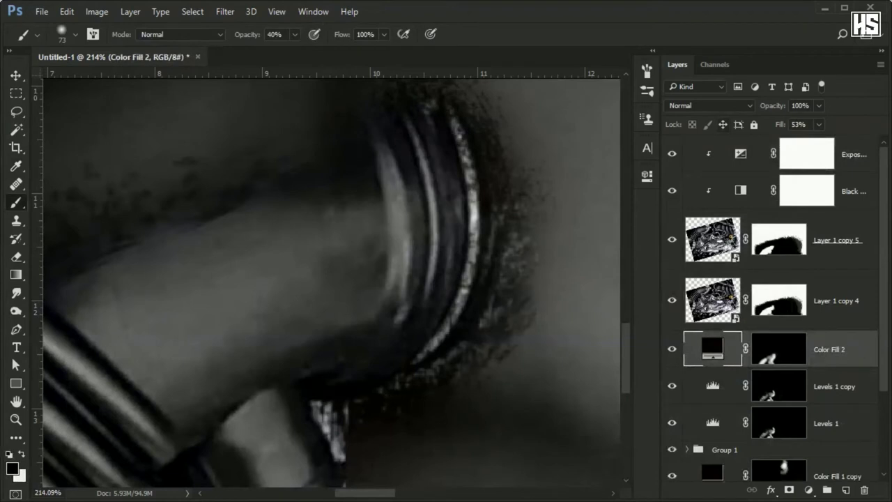
key(ctrl+j)
drag(709, 341, 710, 127)
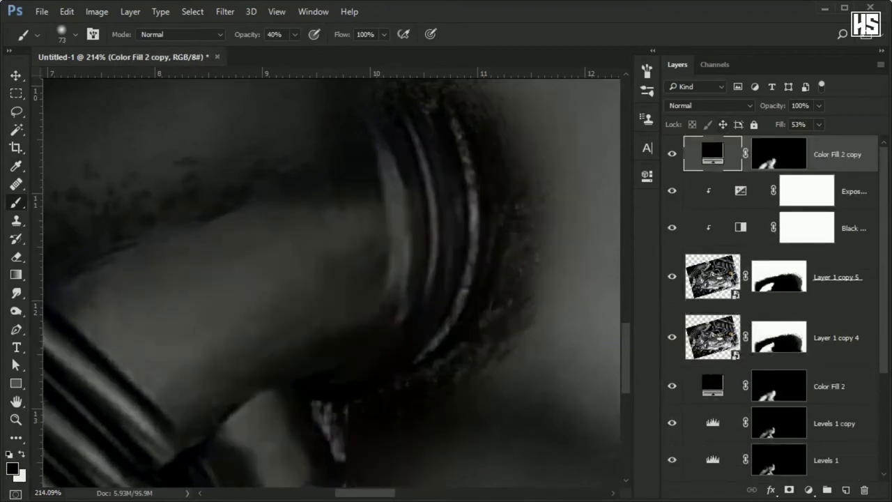
click(778, 153)
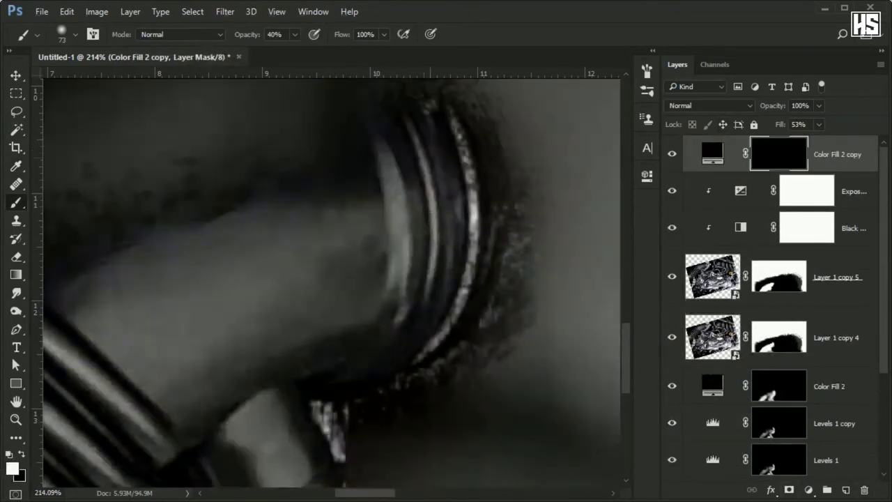
drag(487, 209, 478, 209)
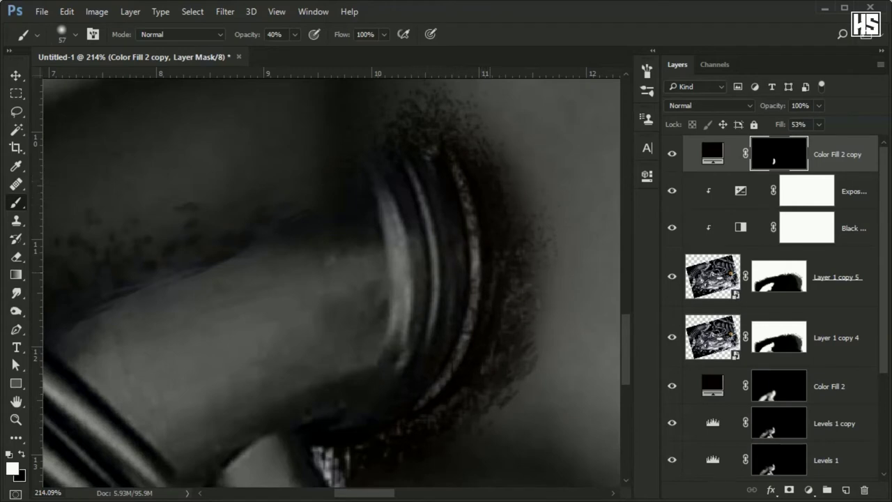
Feather the copy's mask with a 5.8 px Gaussian Blur and set its fill to 35%.
scroll(66, 463, down, 5)
scroll(65, 463, down, 2)
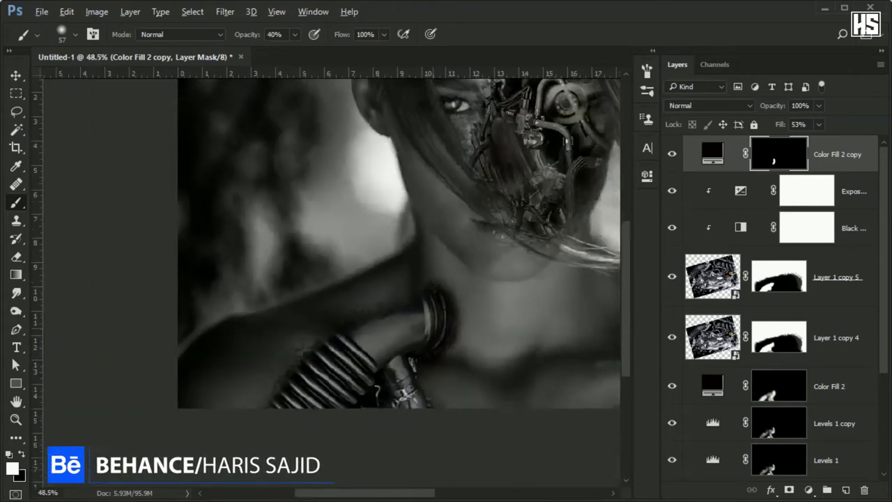
scroll(66, 464, down, 1)
scroll(291, 355, up, 2)
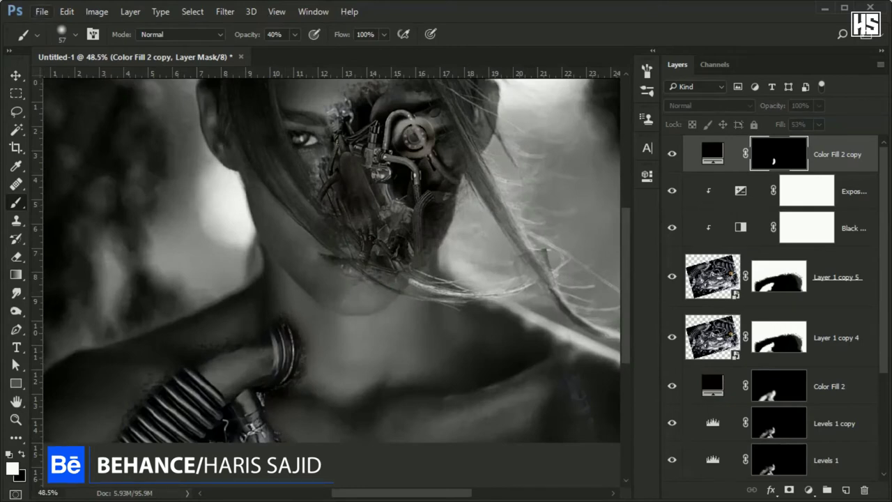
scroll(292, 355, up, 1)
scroll(285, 352, up, 1)
click(225, 12)
mouse_move(231, 165)
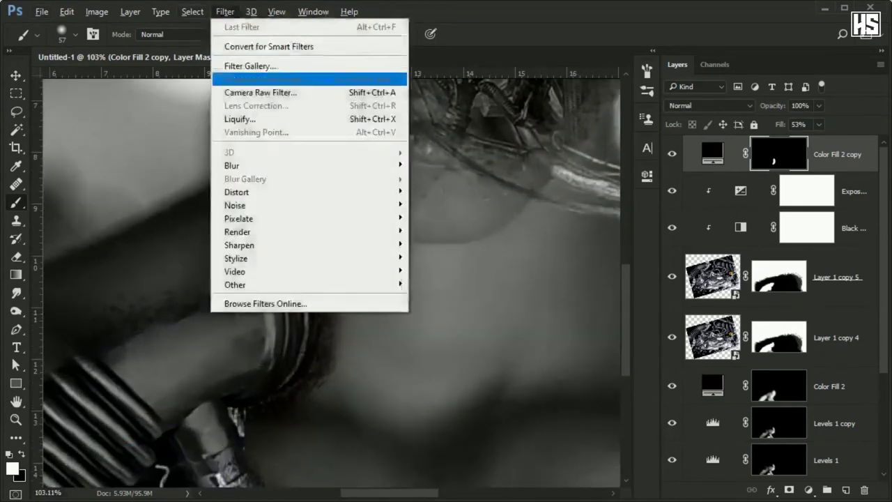
click(481, 221)
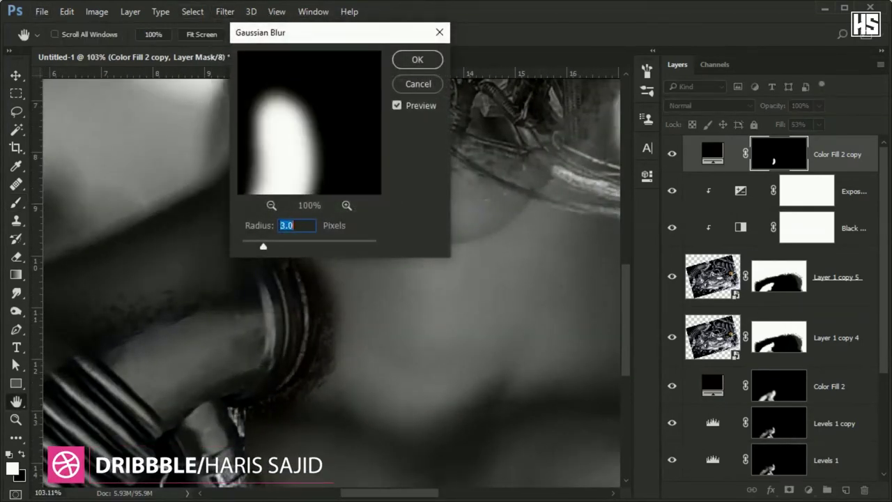
key(Return)
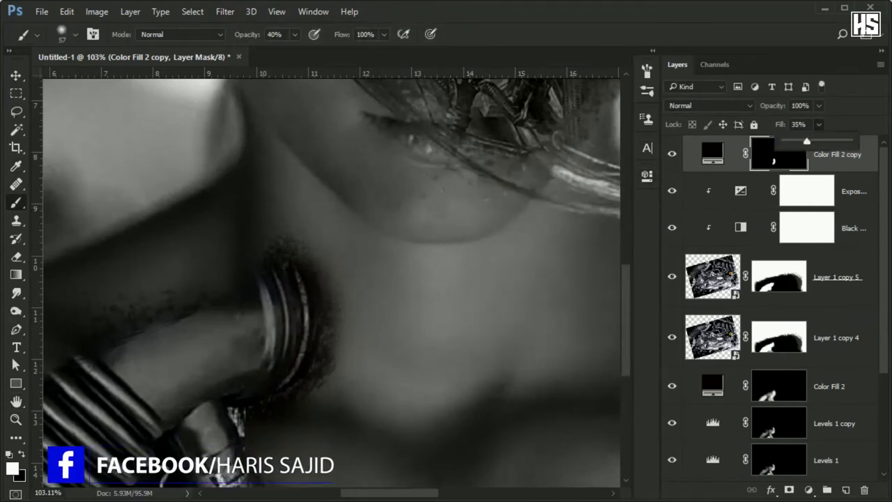
text(35)
Fit the image to the window, then zoom in on the neck and bracelet.
key(ctrl+0)
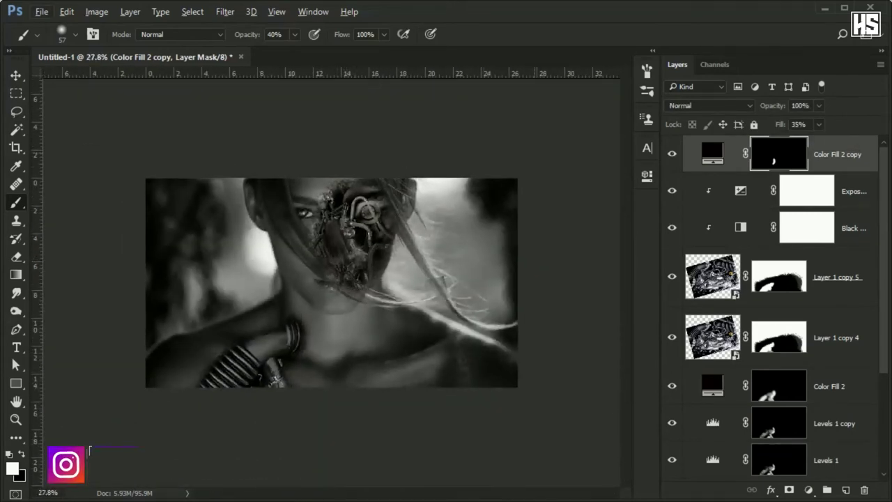
key(ctrl+plus)
key(ctrl+plus)
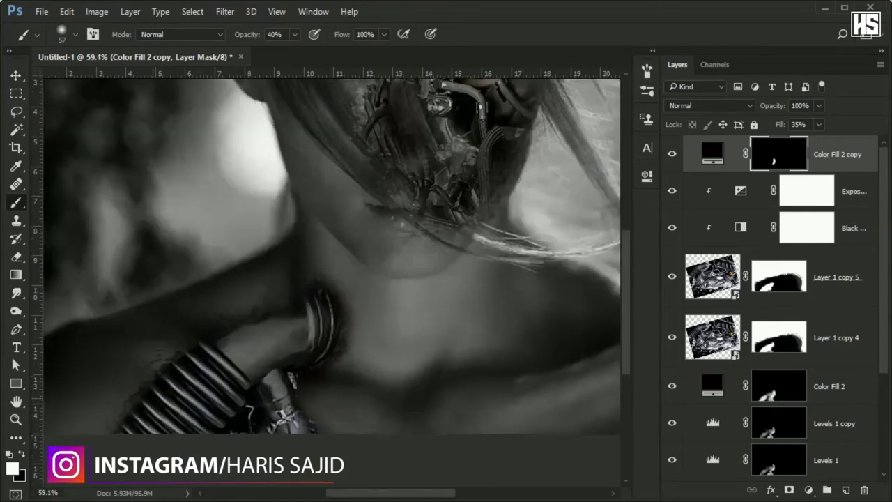
key(ctrl+plus)
key(ctrl+plus)
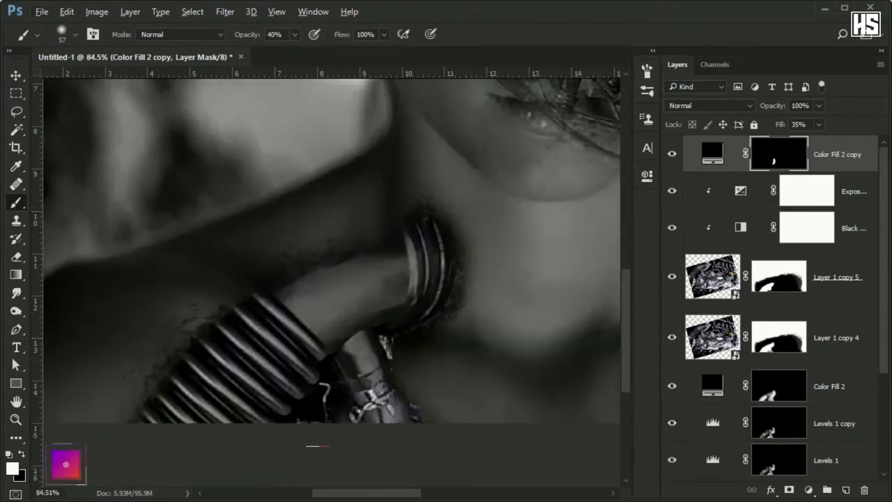
click(808, 490)
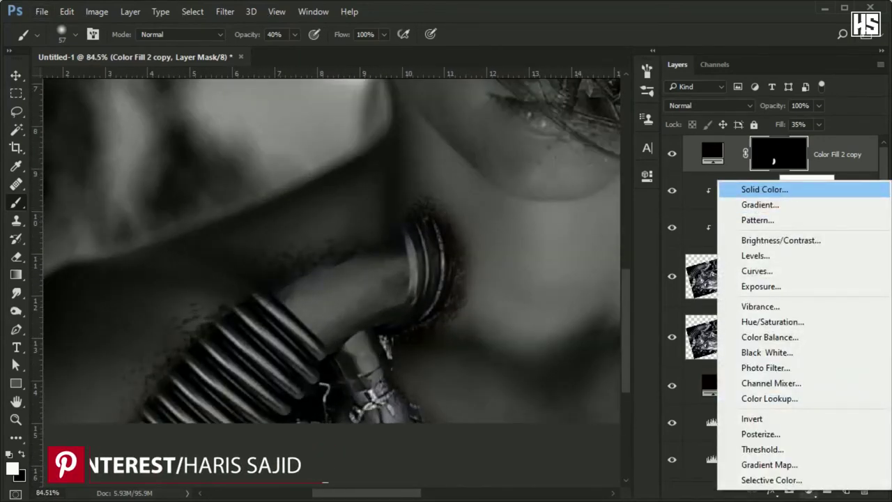
Add a grey Color Fill 3 hidden by an inverted mask and ready a large, low-opacity brush.
click(765, 189)
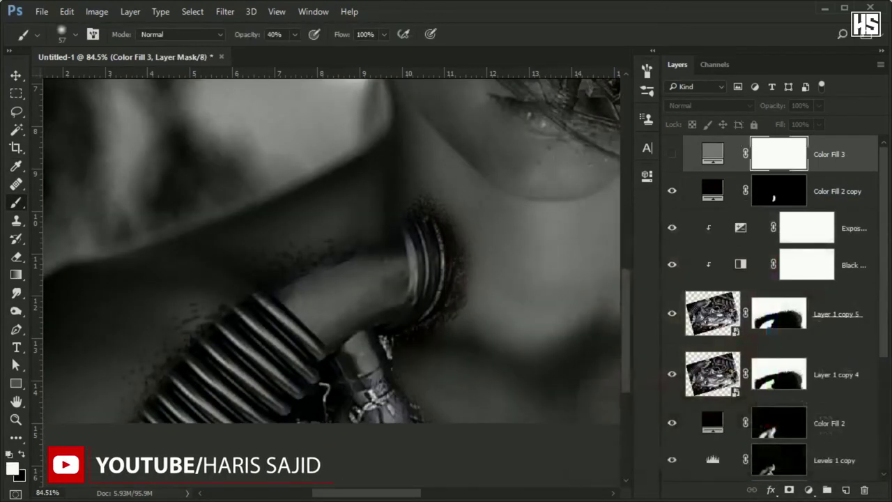
key(ctrl+comma)
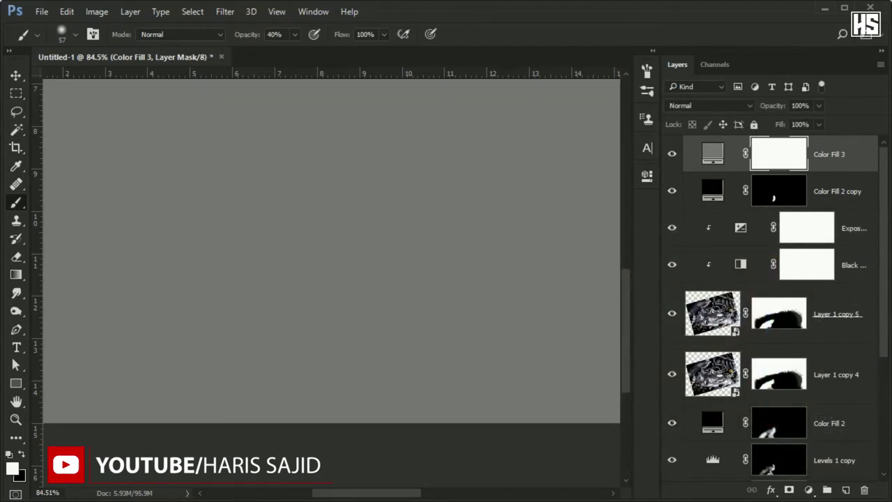
key(ctrl+i)
key(F5)
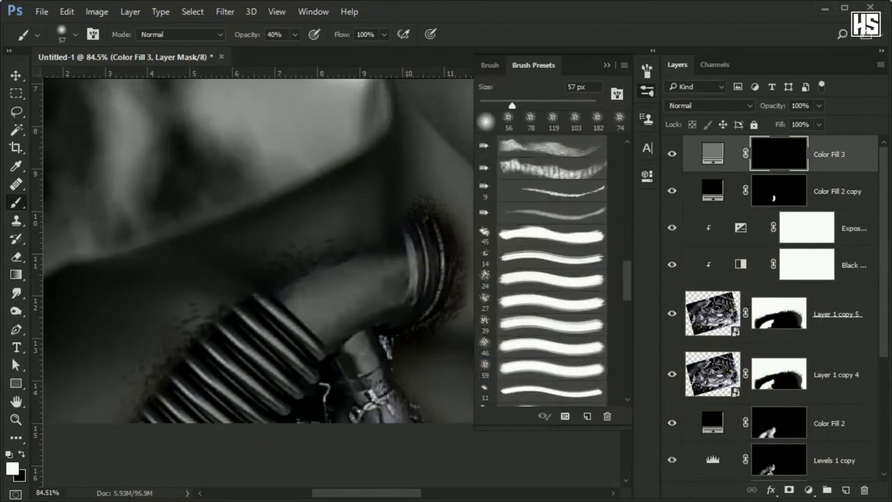
key(F5)
key(3)
scroll(280, 141, up, 2)
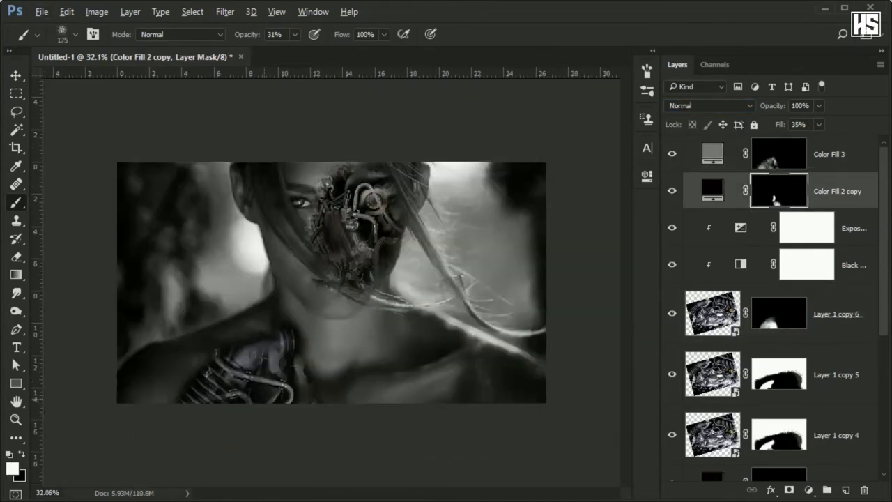
scroll(766, 313, down, 2)
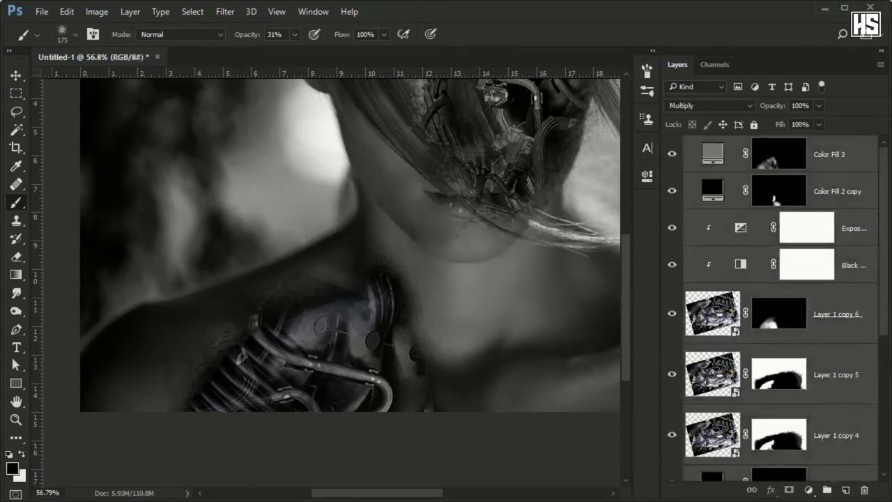
Add a Levels 2 adjustment layer at the top of the stack.
click(809, 490)
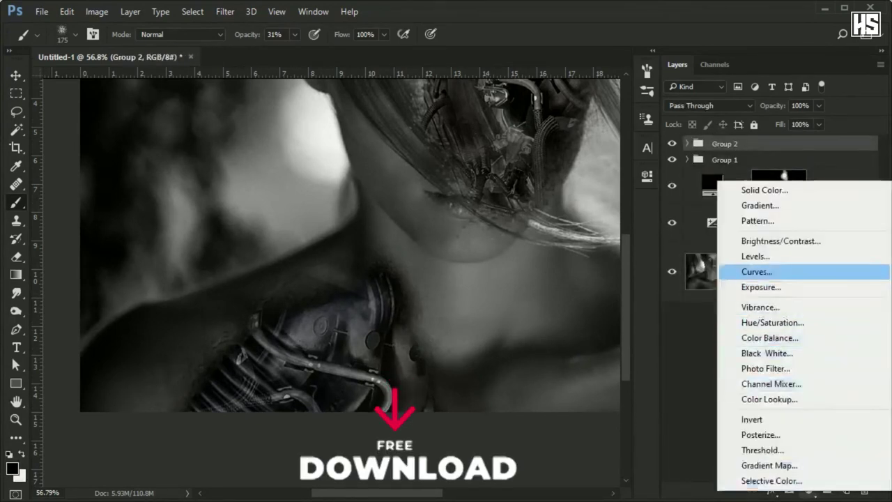
click(755, 256)
scroll(327, 258, up, 2)
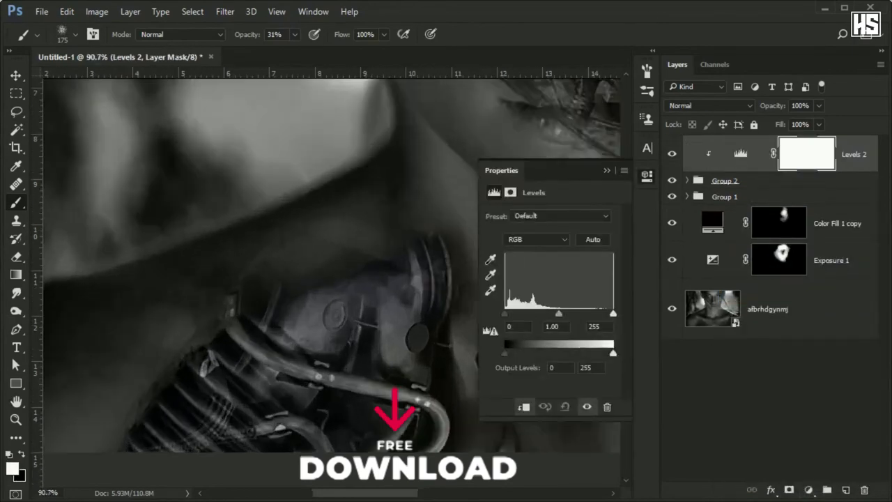
scroll(327, 279, up, 1)
scroll(327, 279, down, 3)
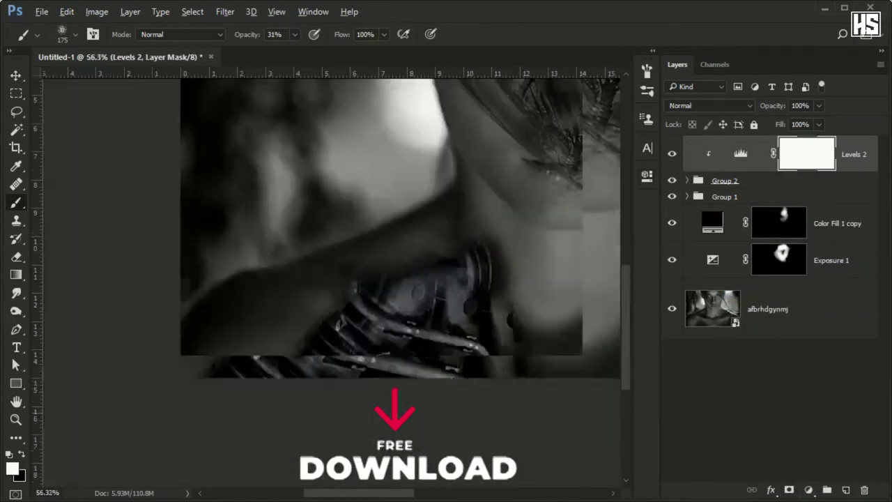
scroll(327, 279, down, 2)
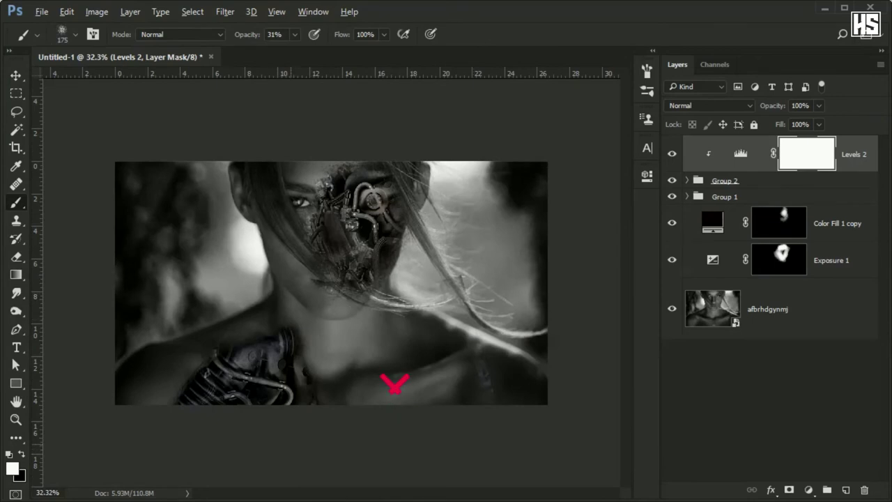
scroll(331, 282, up, 1)
scroll(251, 251, up, 6)
Paste the engine photo as a black-masked layer and paint parts of it back in.
key(ctrl+v)
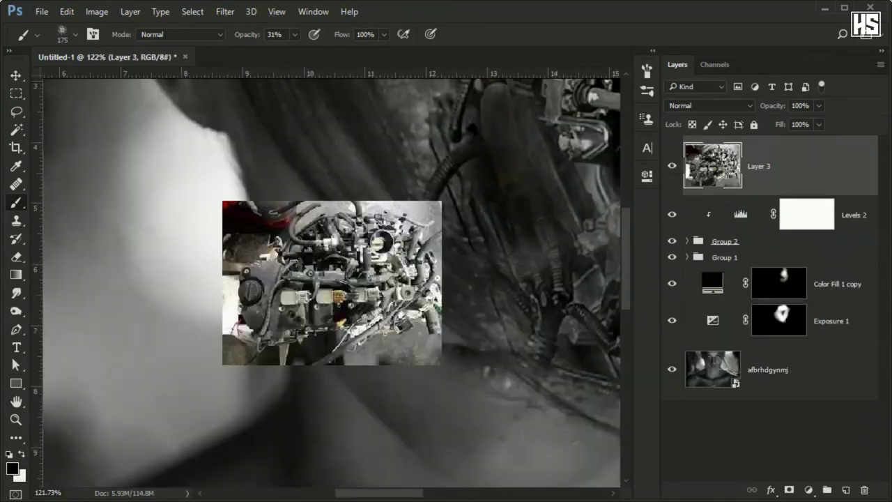
alt+click(789, 490)
scroll(341, 293, up, 2)
key(x)
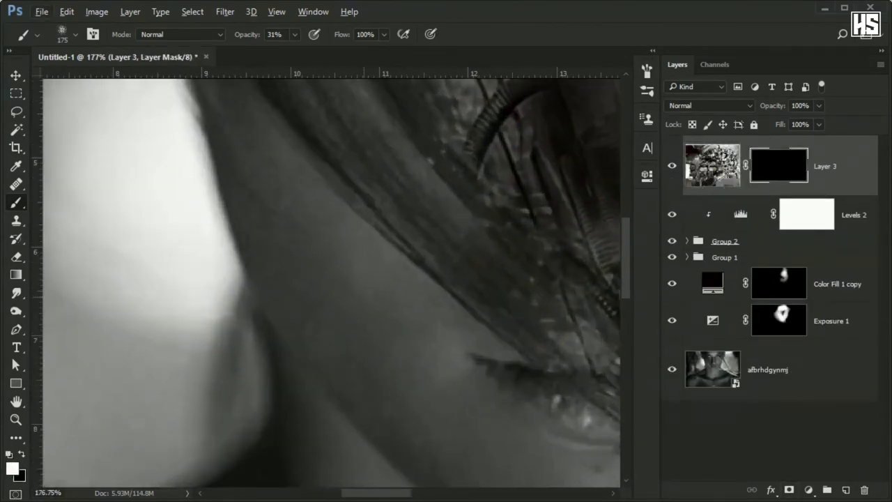
mouse_move(365, 299)
mouse_down()
mouse_move(327, 335)
mouse_move(418, 362)
mouse_up()
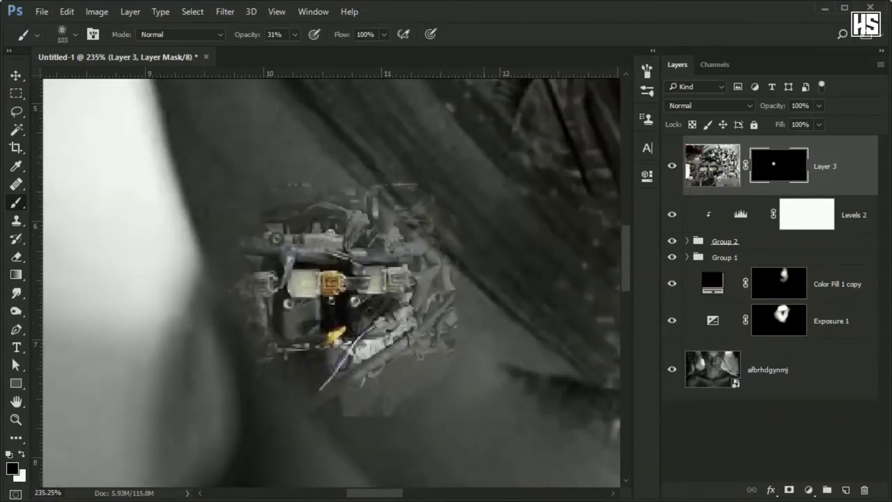
Widen, scale and rotate the engine part to fit the eye, then paint more into view.
key(ctrl+t)
drag(468, 201, 555, 202)
drag(351, 81, 432, 136)
scroll(349, 278, down, 2)
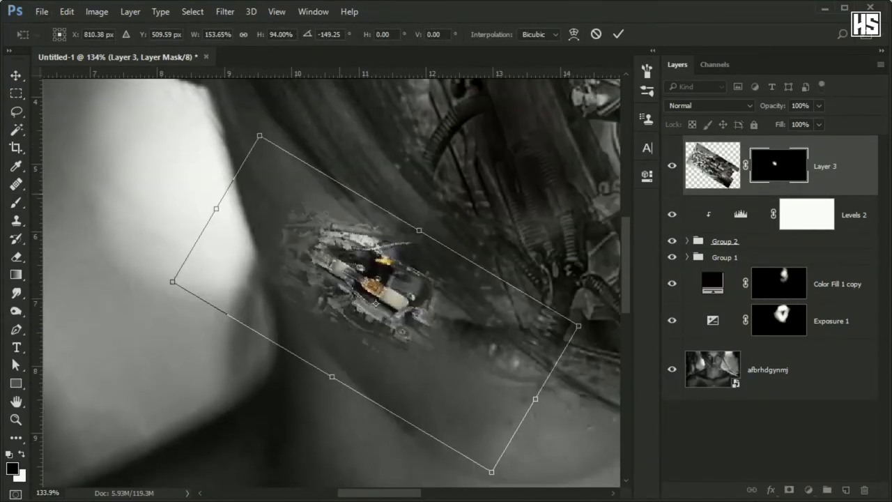
drag(432, 174, 566, 337)
key(Return)
drag(411, 181, 335, 258)
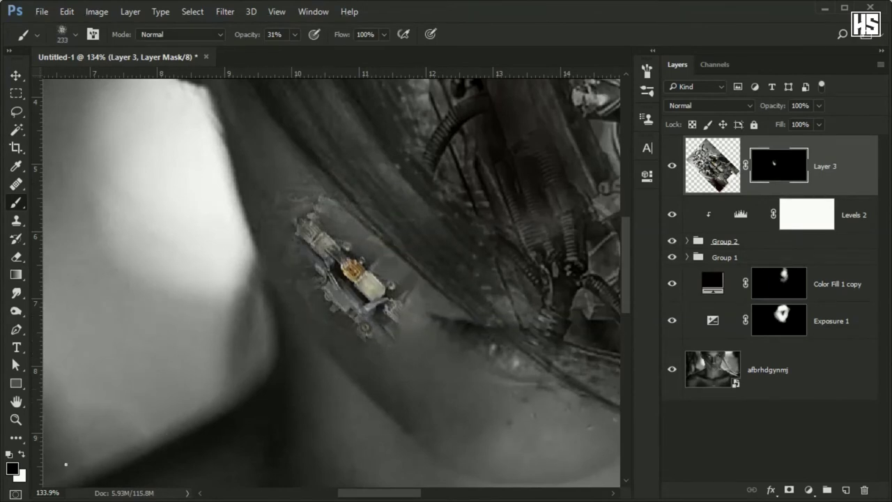
Set the engine layer's blend mode to Multiply.
click(708, 105)
click(697, 139)
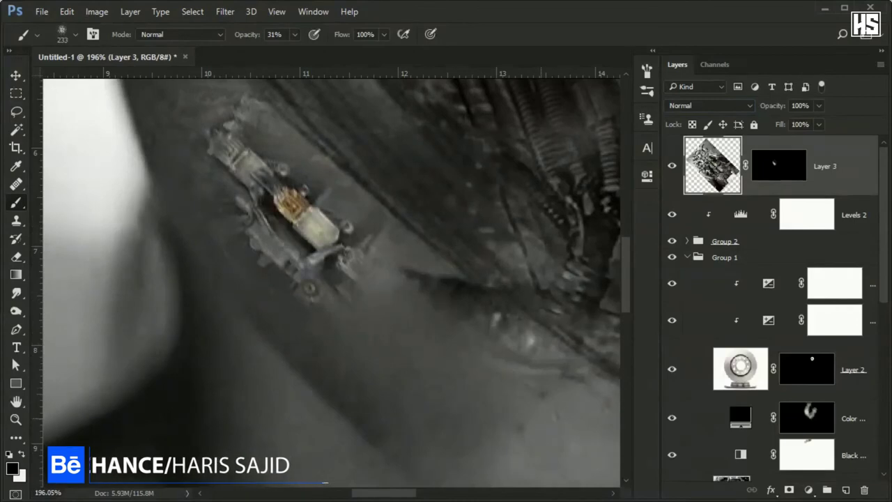
click(708, 106)
click(696, 146)
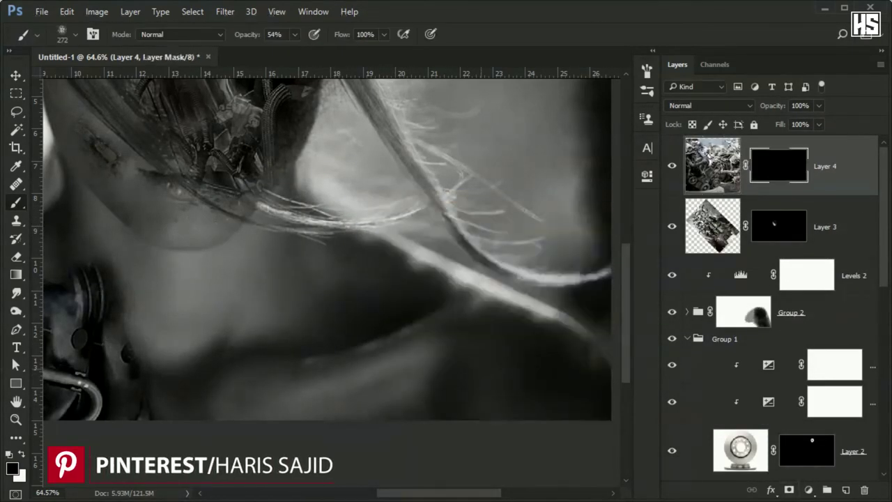
Paint white on Layer 4's mask to reveal engine machinery on the lower right shoulder.
key(x)
drag(512, 345, 512, 390)
drag(460, 405, 557, 334)
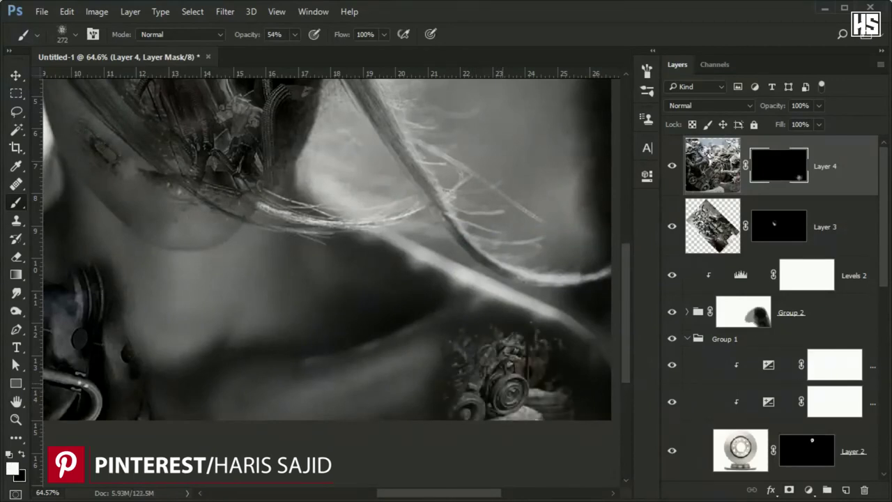
mouse_move(488, 349)
mouse_down()
mouse_move(544, 404)
mouse_move(585, 383)
mouse_up()
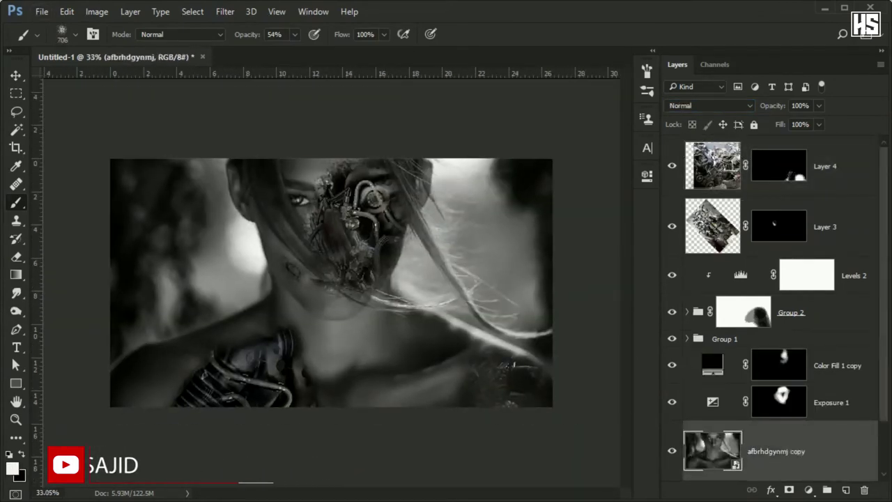
Blend the portrait copy in Soft Light at 68% fill, then group everything into Group 3.
click(709, 105)
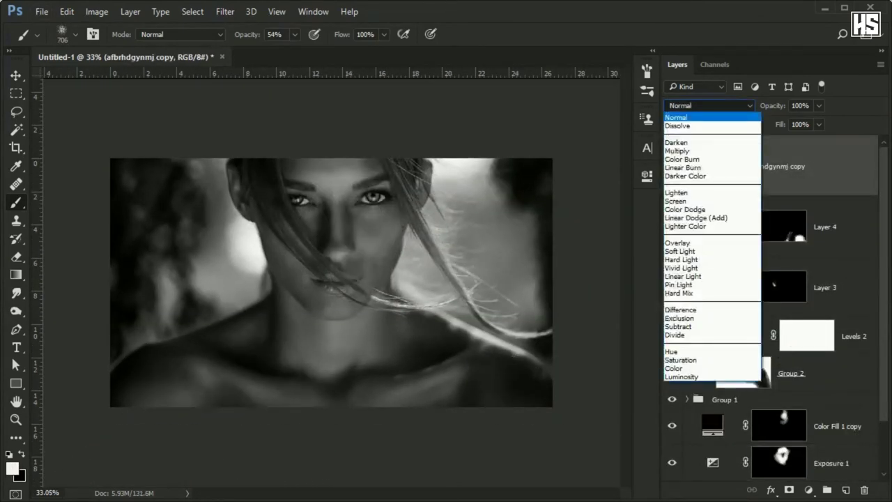
click(697, 242)
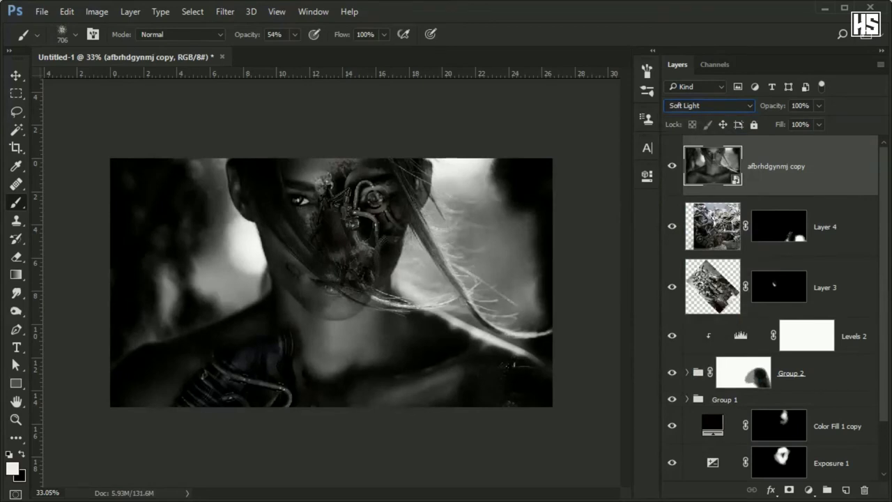
key(ctrl+plus)
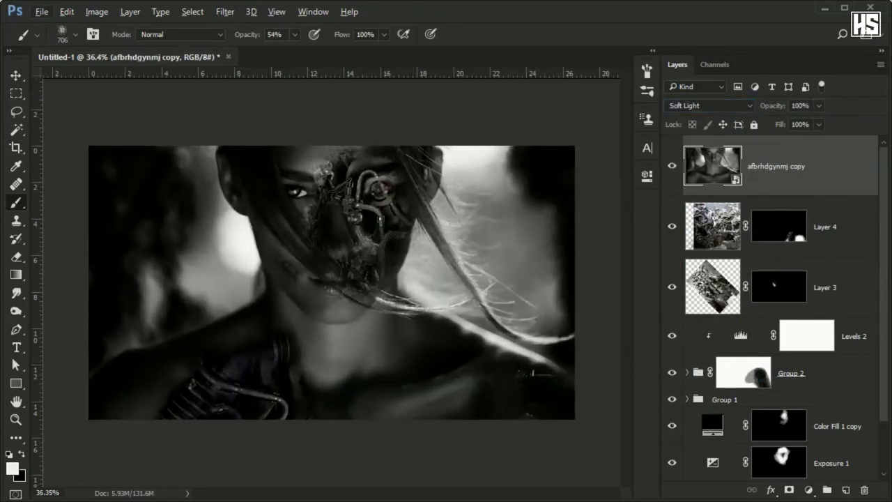
drag(819, 124, 799, 141)
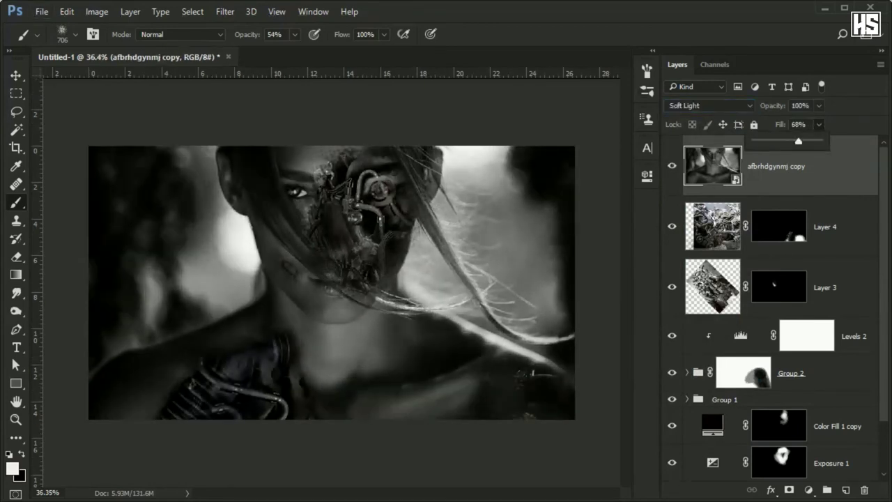
key(ctrl+g)
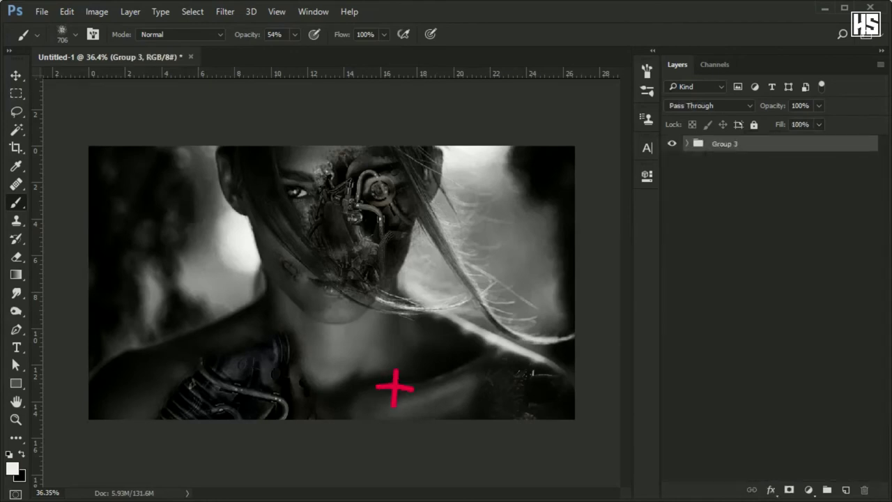
Create a single merged copy of the whole visible composition.
key(ctrl+j)
key(ctrl+e)
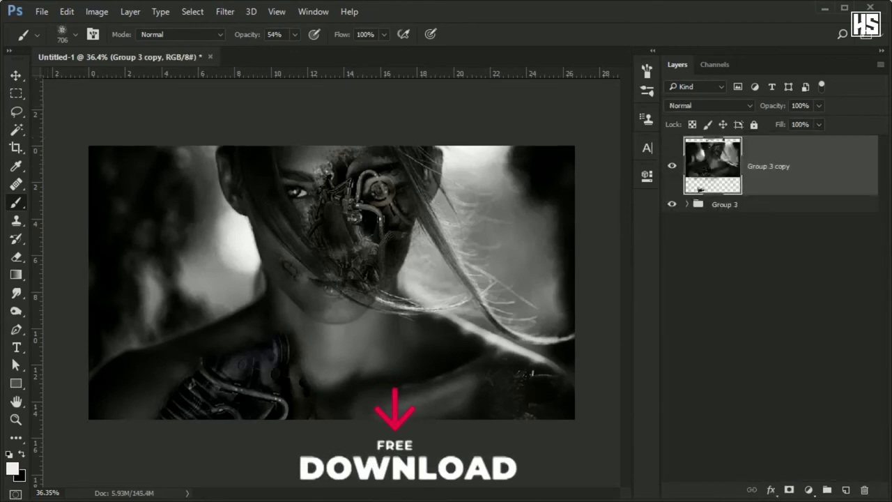
key(m)
drag(89, 147, 575, 419)
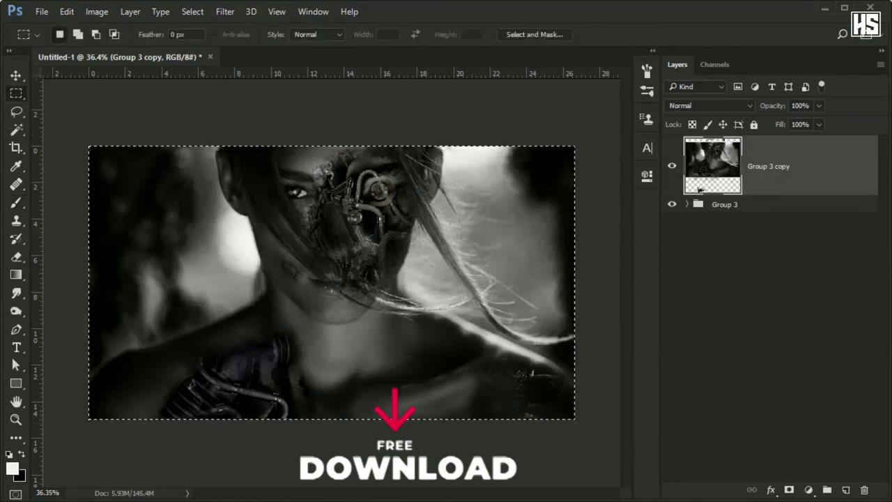
key(ctrl+j)
click(767, 202)
key(Delete)
Convert the merged layer to a smart object and apply Camera Raw with Temperature -38, Tint -61.
right_click(770, 158)
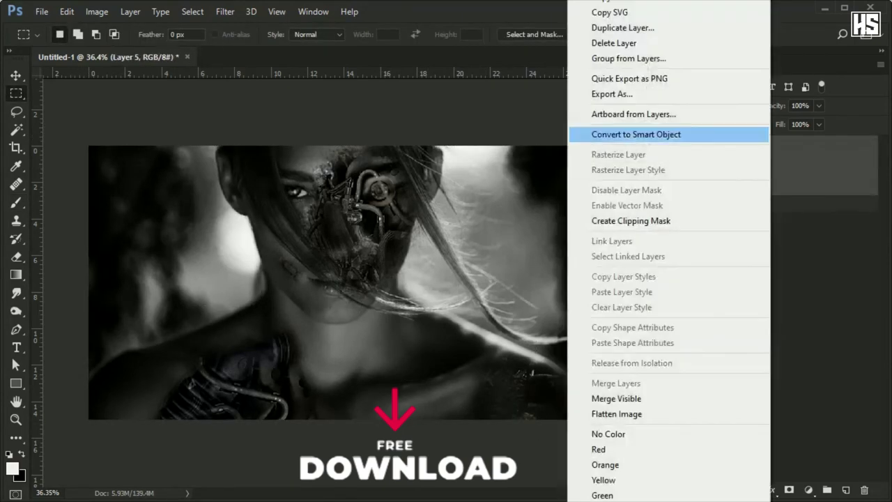
click(635, 134)
click(225, 11)
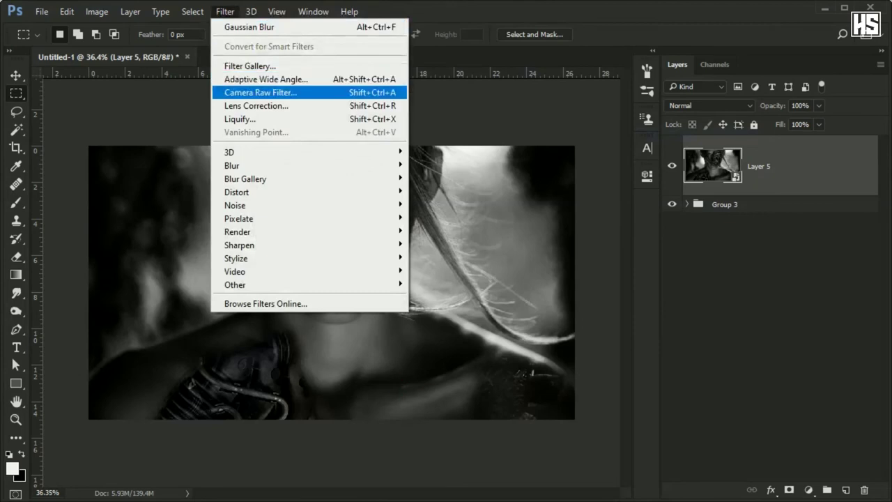
click(260, 92)
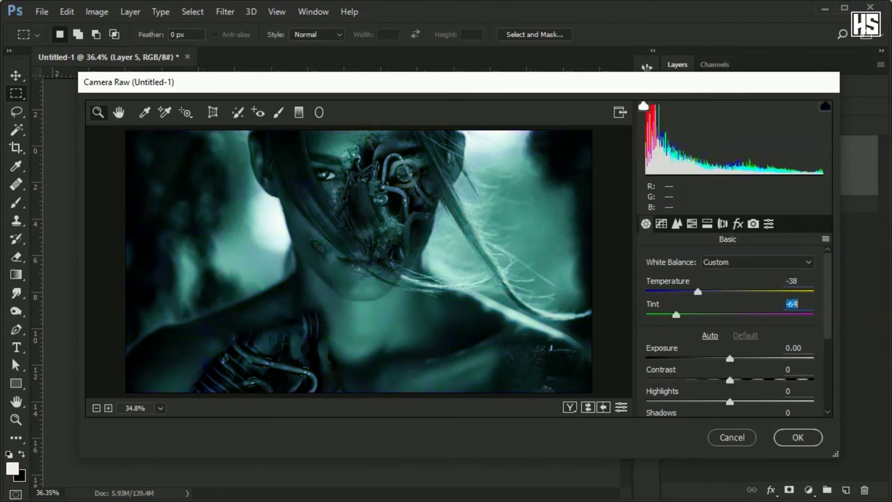
key(Return)
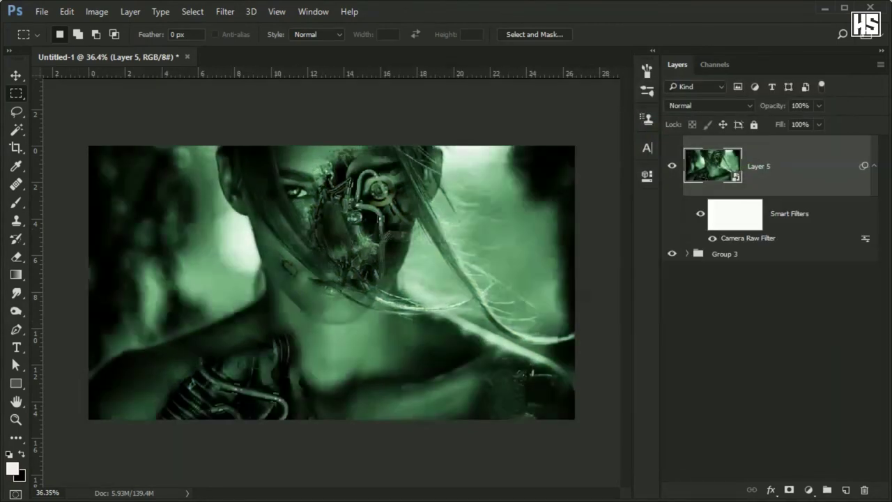
Compare the image with and without the green filter, then set the sparks layer to Screen.
click(671, 166)
click(671, 166)
scroll(328, 278, up, 3)
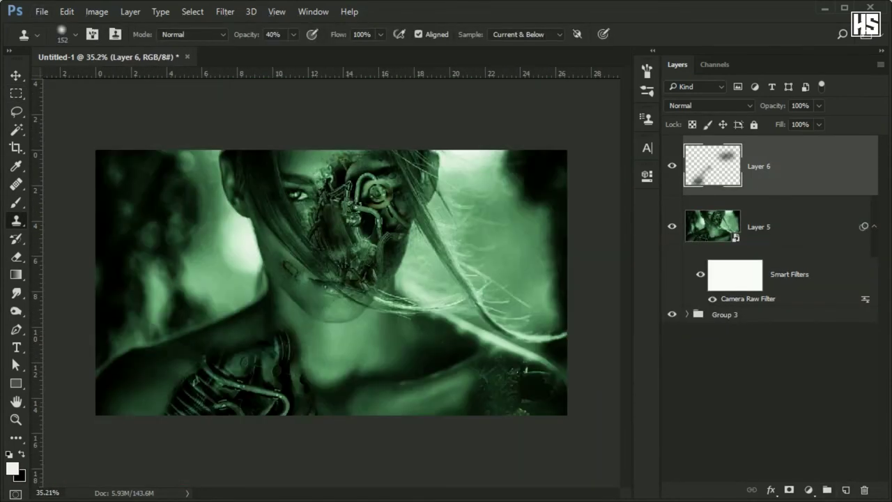
click(709, 105)
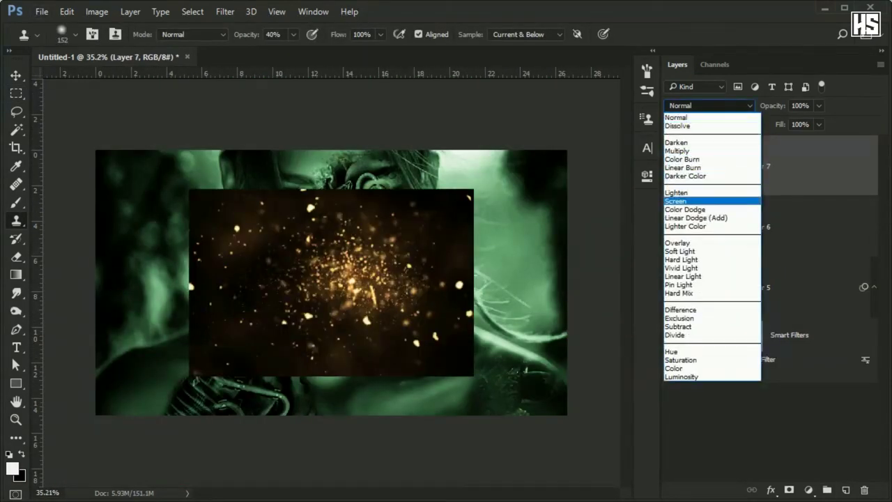
click(708, 201)
Enlarge the sparks to about 169% and position them over the chest and shoulder.
key(ctrl+t)
drag(478, 188, 546, 119)
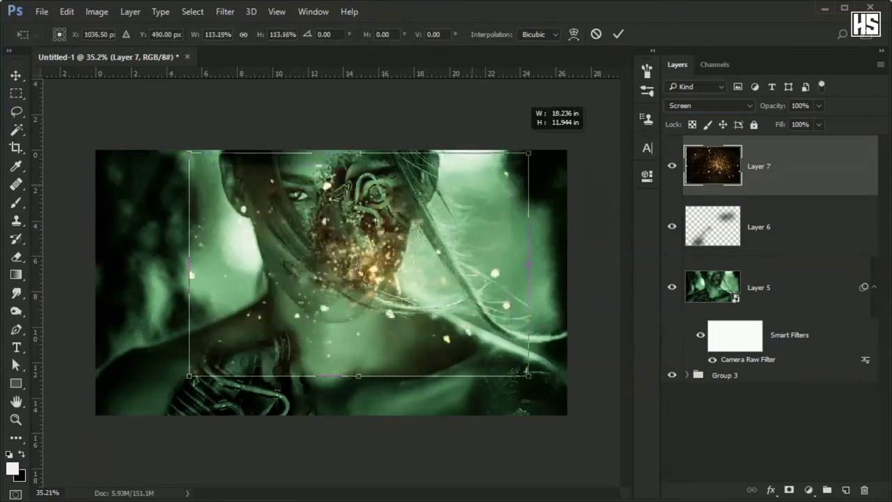
drag(418, 279, 247, 265)
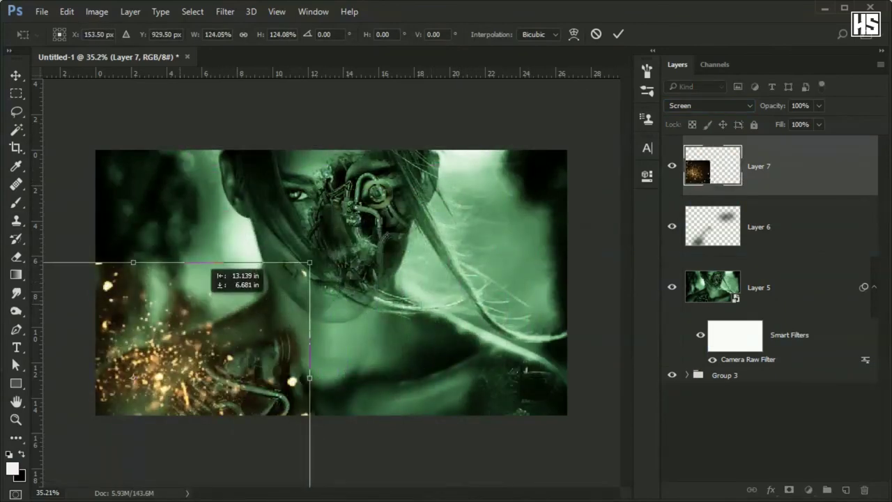
mouse_move(348, 263)
mouse_down()
mouse_move(309, 262)
mouse_move(377, 220)
mouse_up()
drag(166, 355, 164, 366)
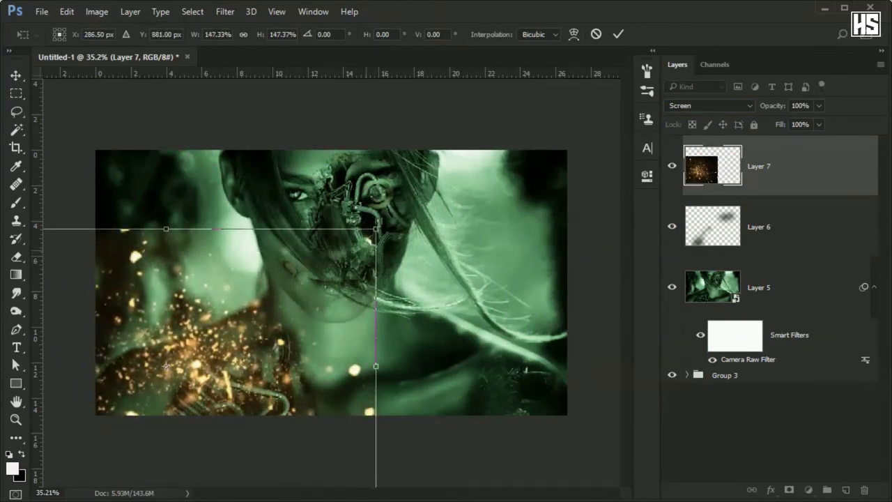
drag(377, 229, 438, 188)
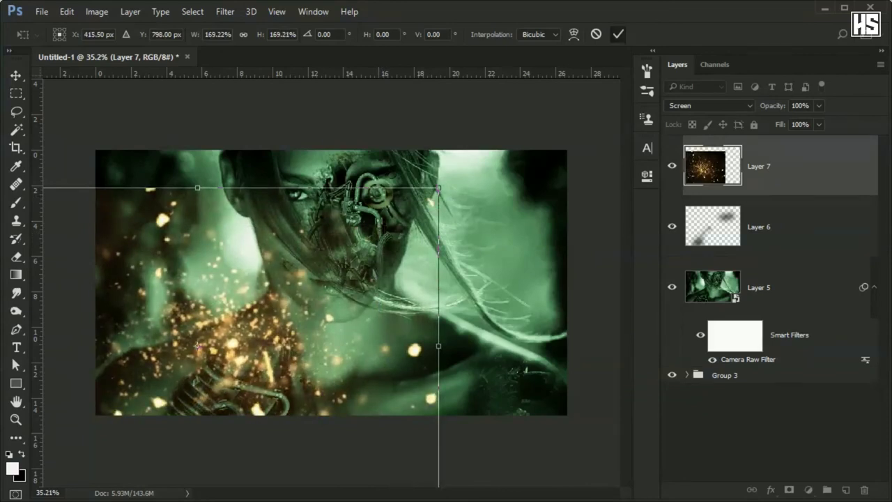
key(Return)
Add a Hue/Saturation adjustment clipped to the sparks layer, shifting hue +107 to green.
key(s)
click(808, 489)
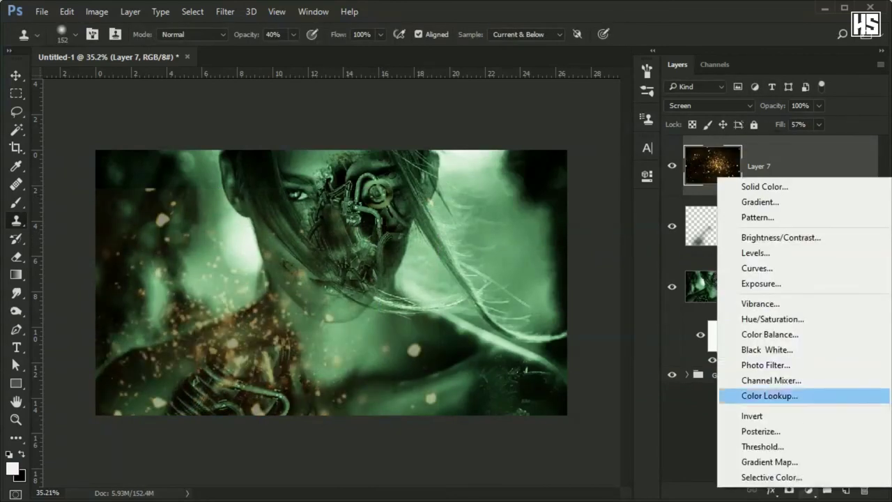
click(776, 317)
click(523, 406)
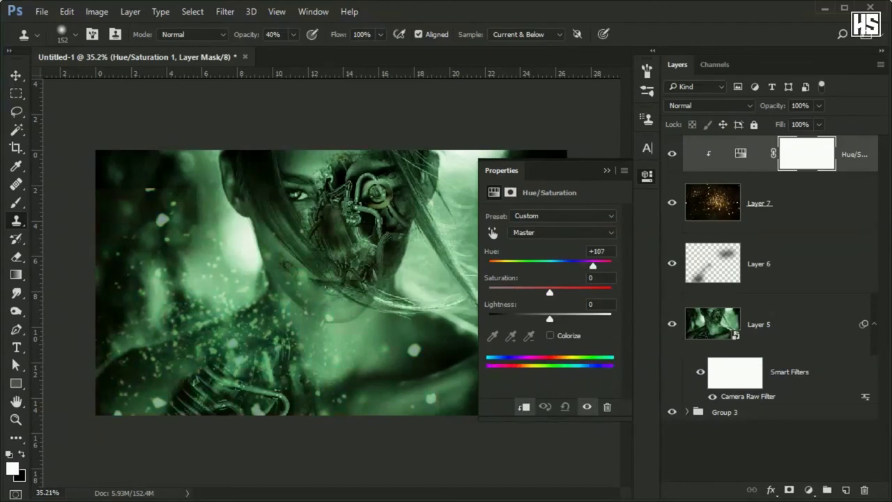
click(607, 170)
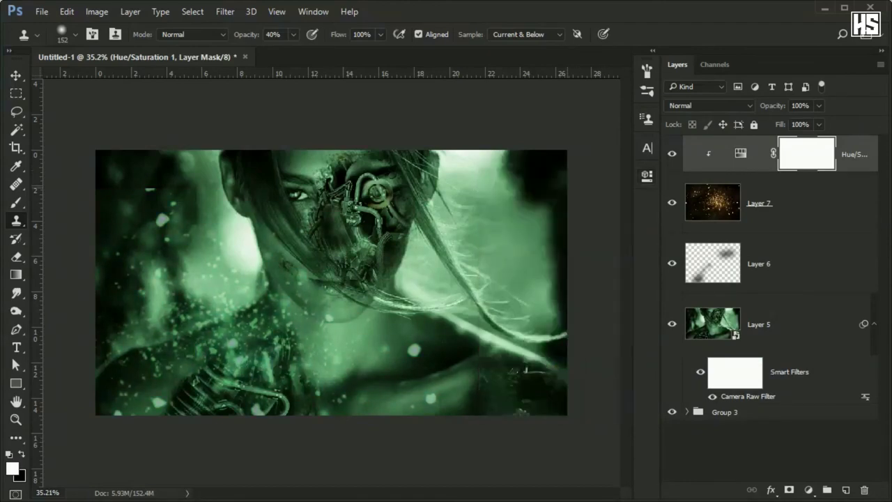
Scale the sparks layer to about 112%.
click(759, 202)
key(ctrl+t)
drag(538, 169, 500, 150)
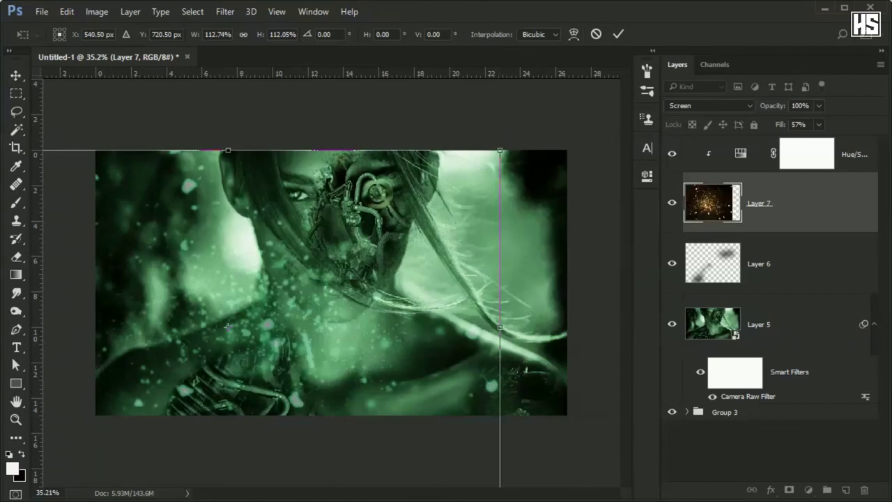